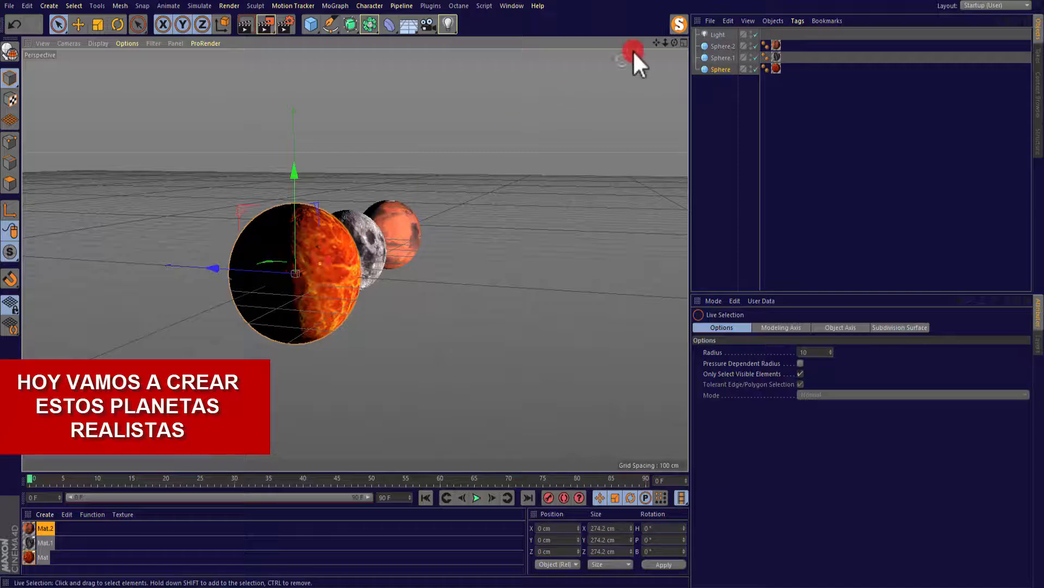
pyautogui.moveTo(674, 42); pyautogui.dragTo(465, 129)
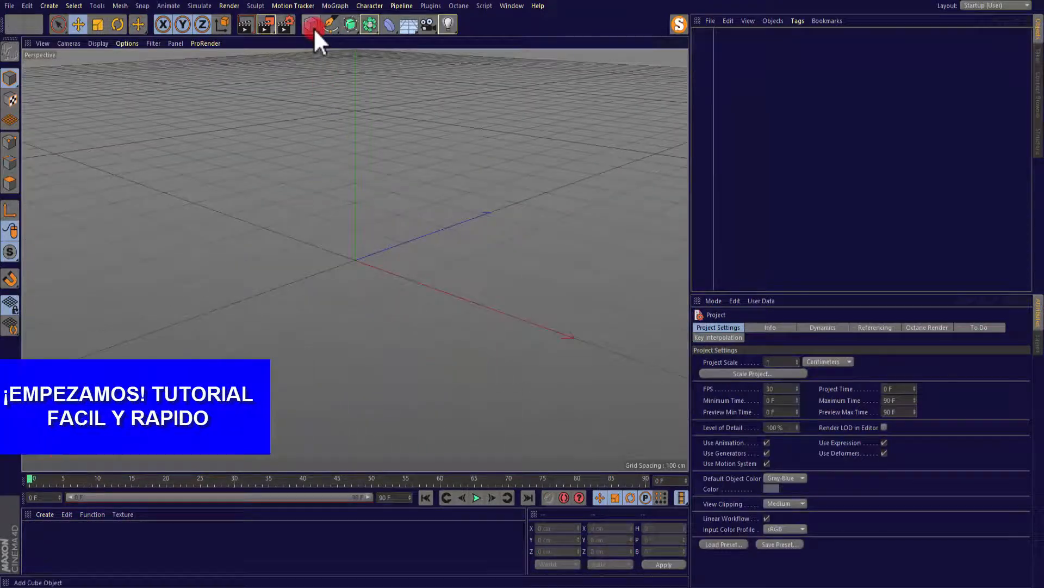
# Step: Add a sphere primitive to the empty scene and raise its segments to 28
pyautogui.moveTo(313, 28); pyautogui.dragTo(516, 64)
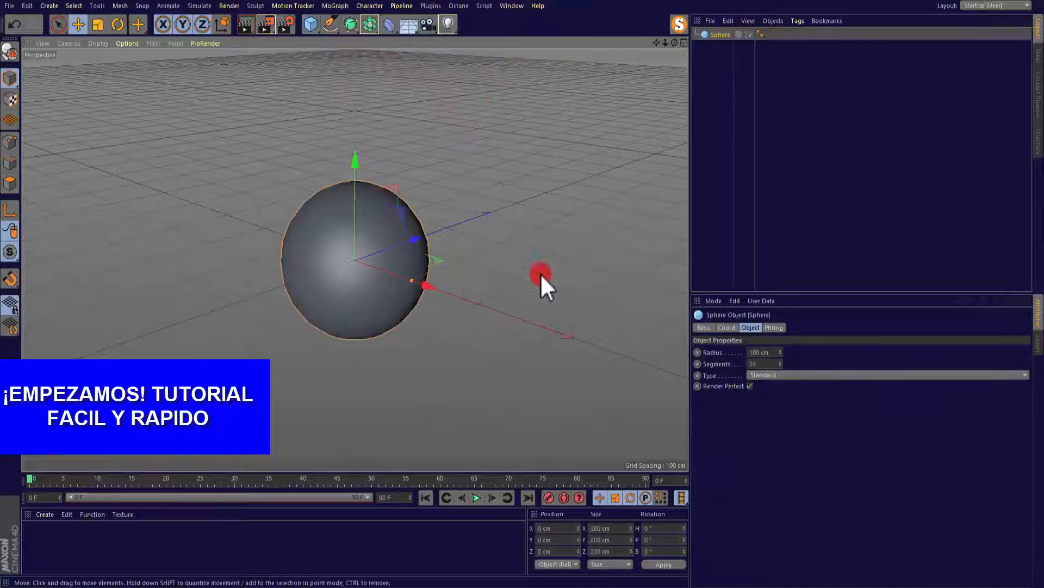
pyautogui.moveTo(779, 362); pyautogui.dragTo(778, 360)
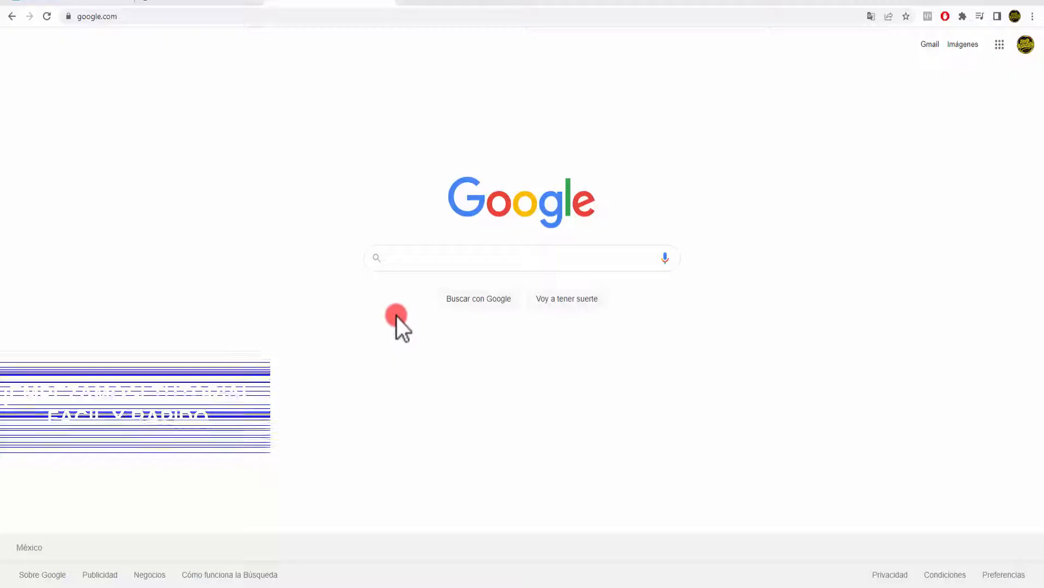
# Step: Switch to the browser and search Google Images for "venus texture hd"
pyautogui.write('venus texture')
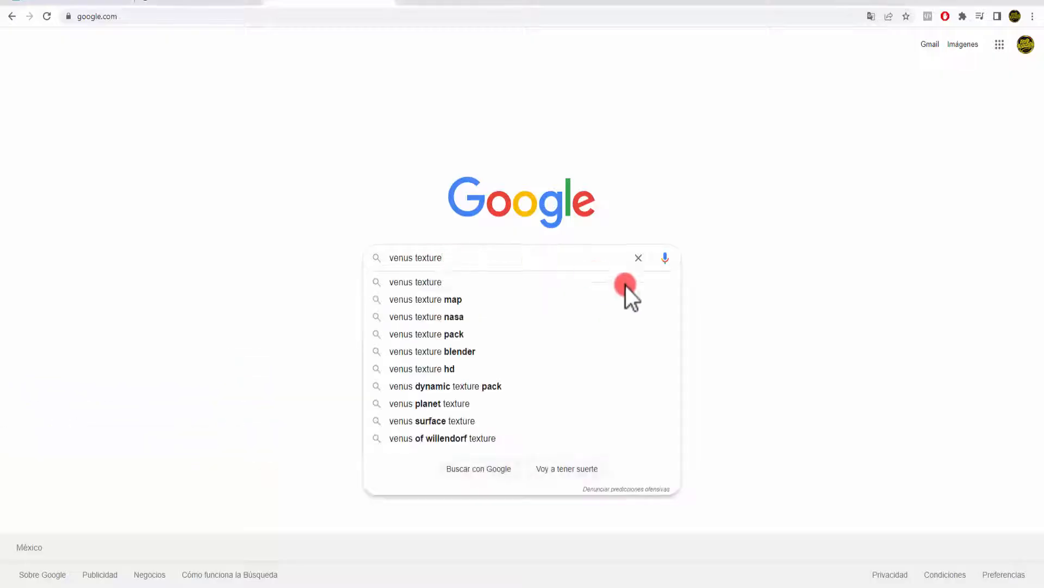
pyautogui.click(459, 368)
pyautogui.click(211, 93)
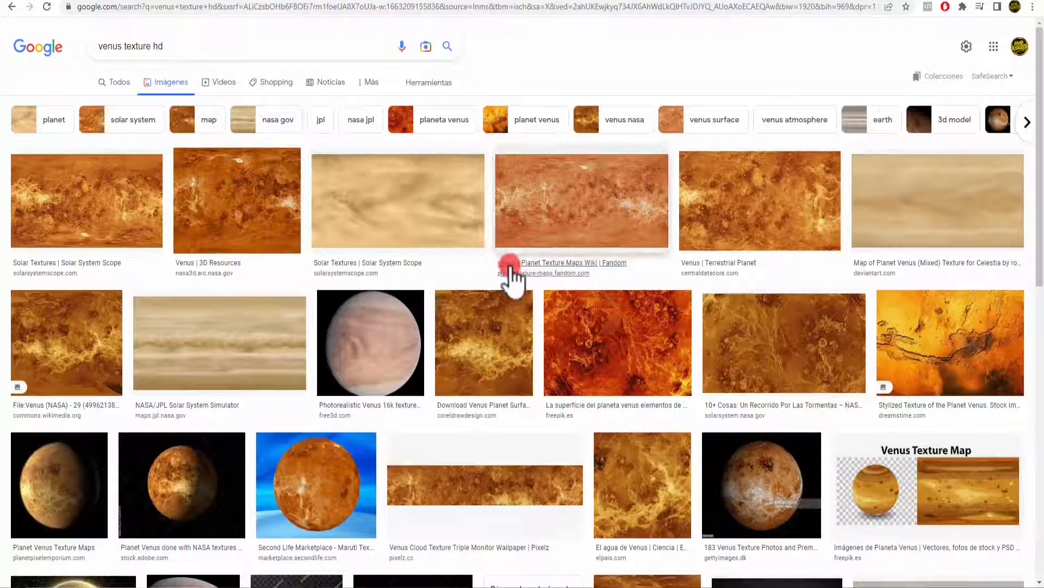
# Step: Browse the Venus texture results and open the Freepik page of the red-orange Venus surface photo
pyautogui.scroll(-7, 719, 370)
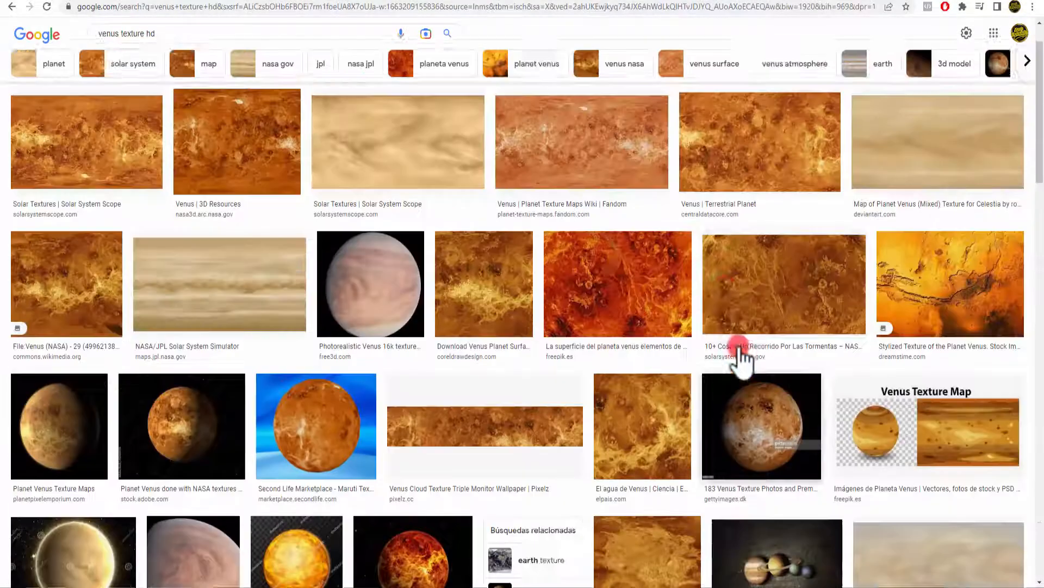
pyautogui.scroll(1, 736, 354)
pyautogui.click(98, 205)
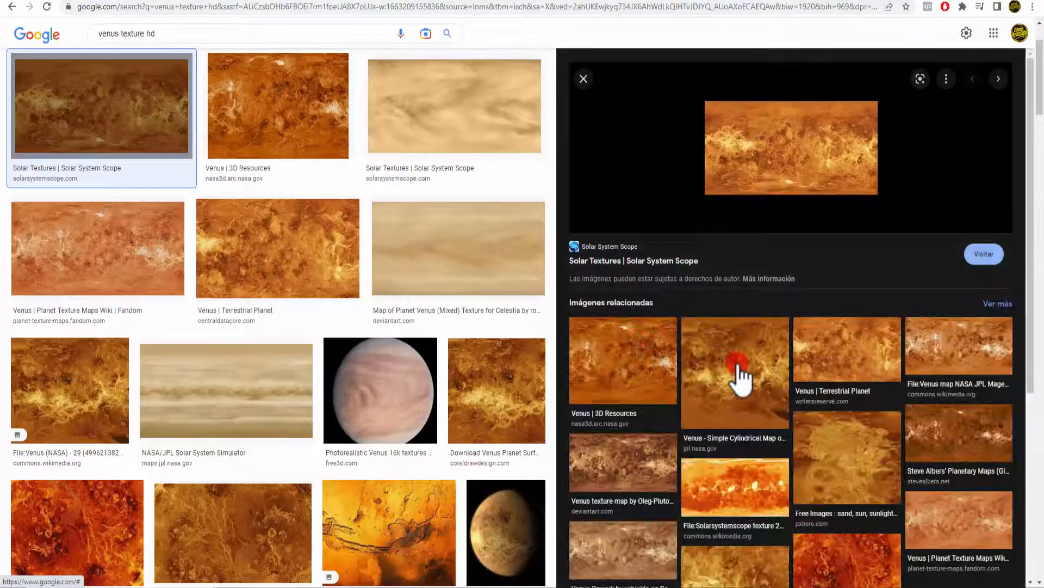
pyautogui.click(737, 364)
pyautogui.scroll(-3, 848, 441)
pyautogui.click(925, 366)
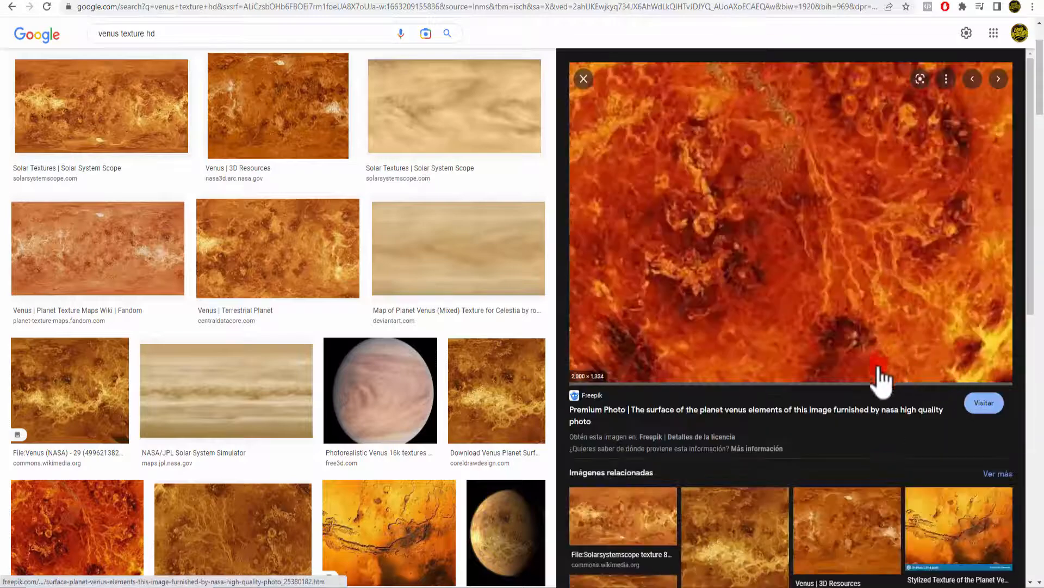
pyautogui.click(986, 403)
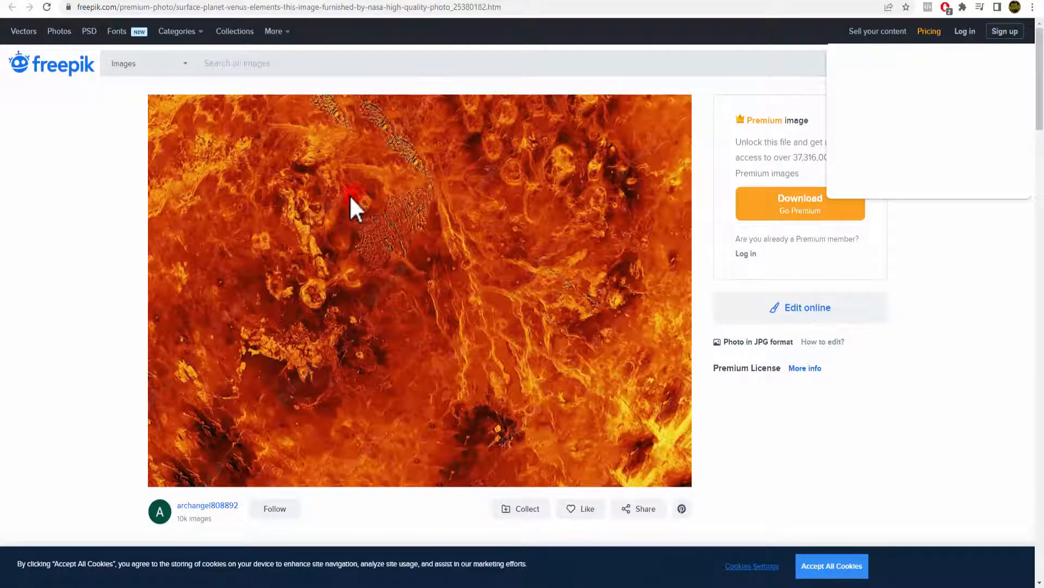
# Step: Save the Venus surface photo as a JPEG image in the Downloads folder
pyautogui.rightClick(340, 181)
pyautogui.click(373, 204)
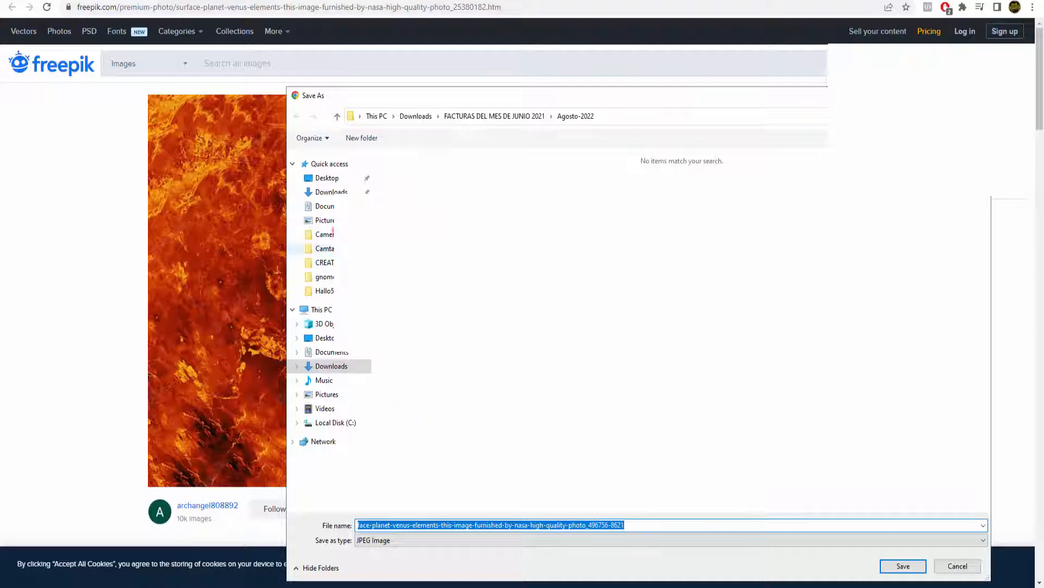
pyautogui.click(348, 192)
pyautogui.click(893, 563)
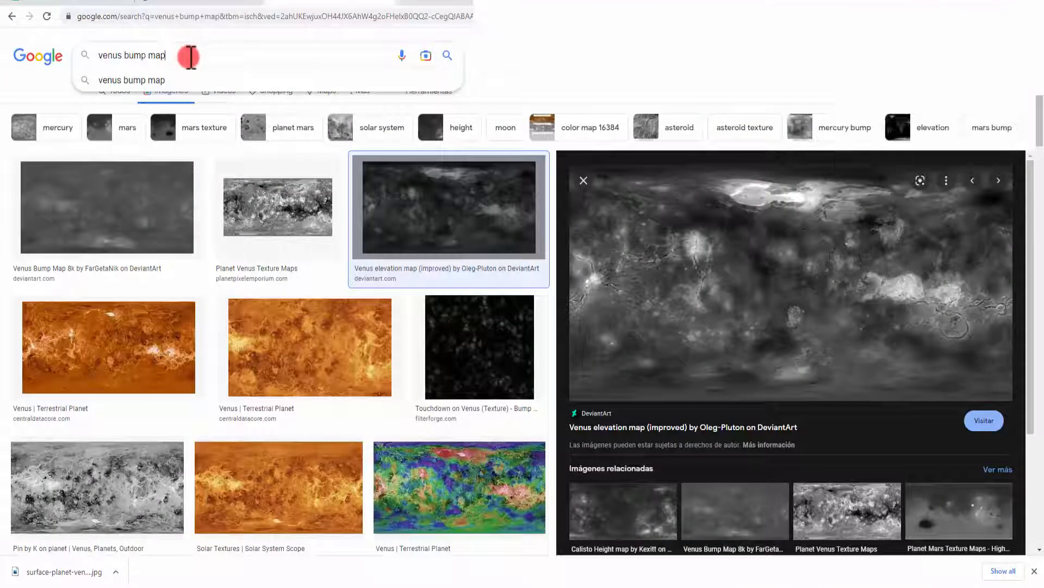
# Step: Save the improved Venus elevation map from the "venus bump map" results as a JPEG image in Downloads
pyautogui.click(561, 105)
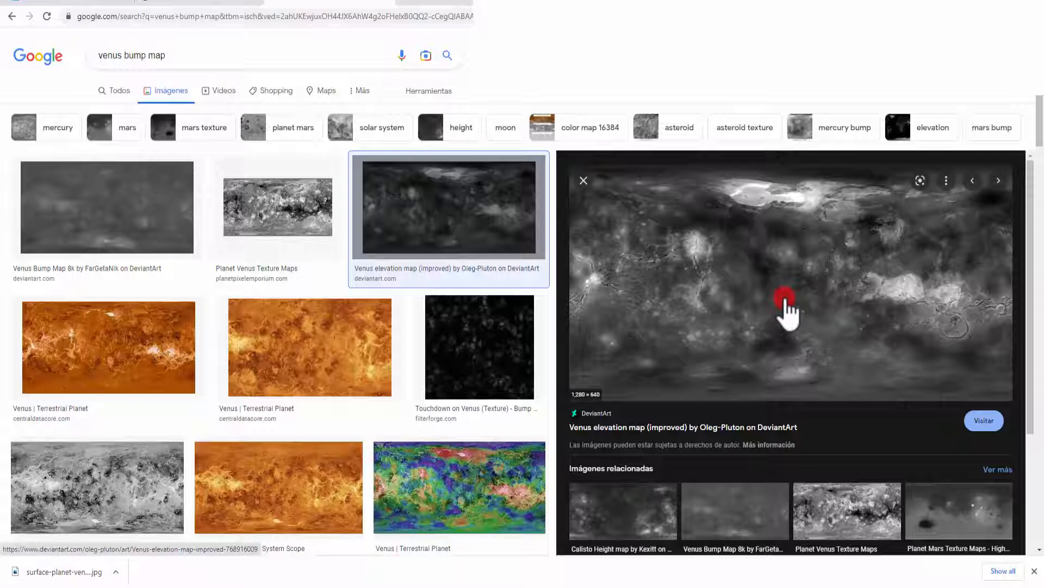
pyautogui.rightClick(785, 305)
pyautogui.click(825, 419)
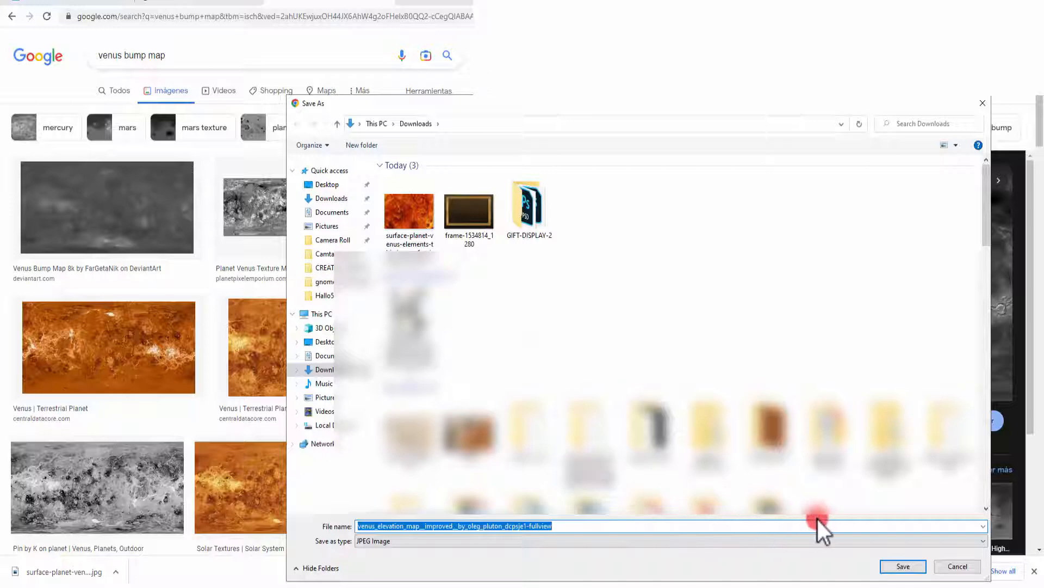
pyautogui.click(893, 565)
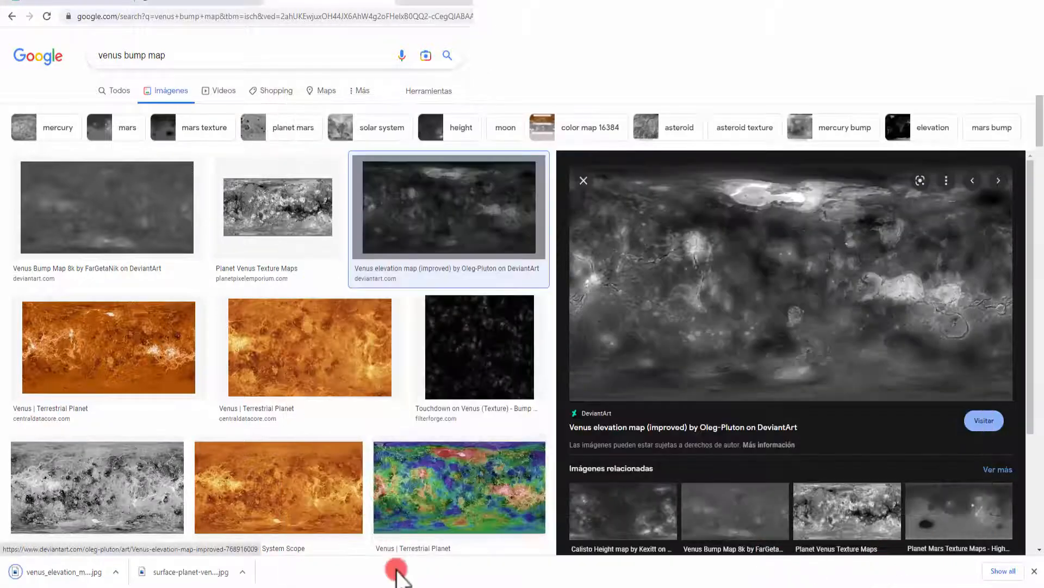
# Step: Switch to Cinema 4D, create a new material and open it in the Material Editor
pyautogui.click(383, 587)
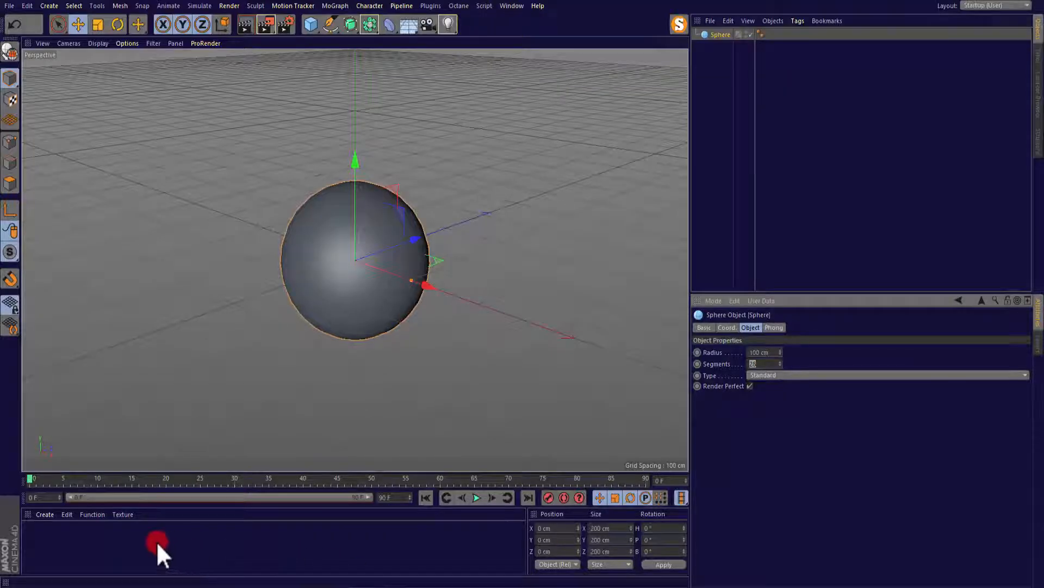
pyautogui.click(43, 514)
pyautogui.click(65, 415)
pyautogui.click(32, 527)
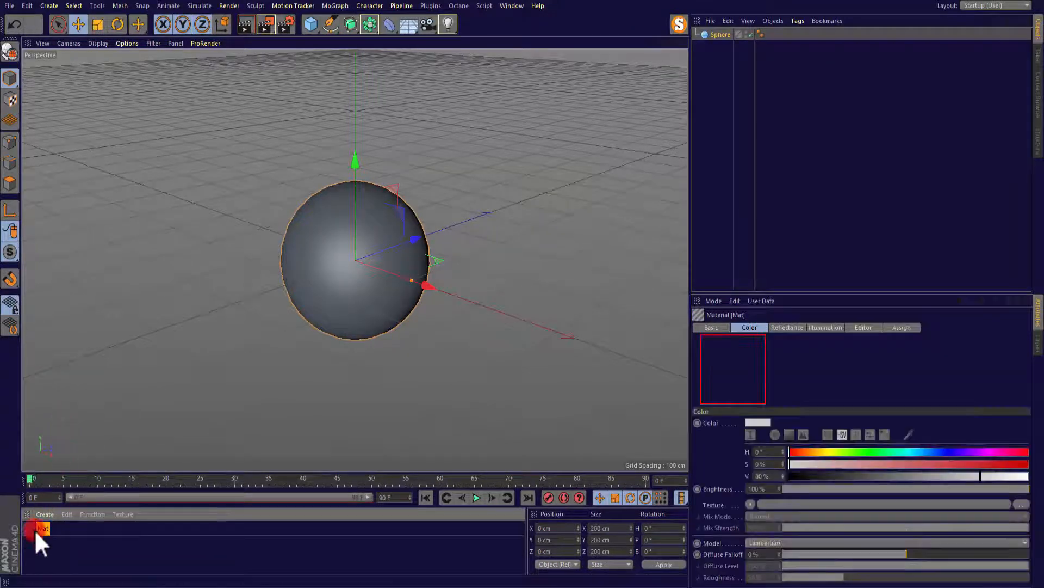
pyautogui.doubleClick(31, 528)
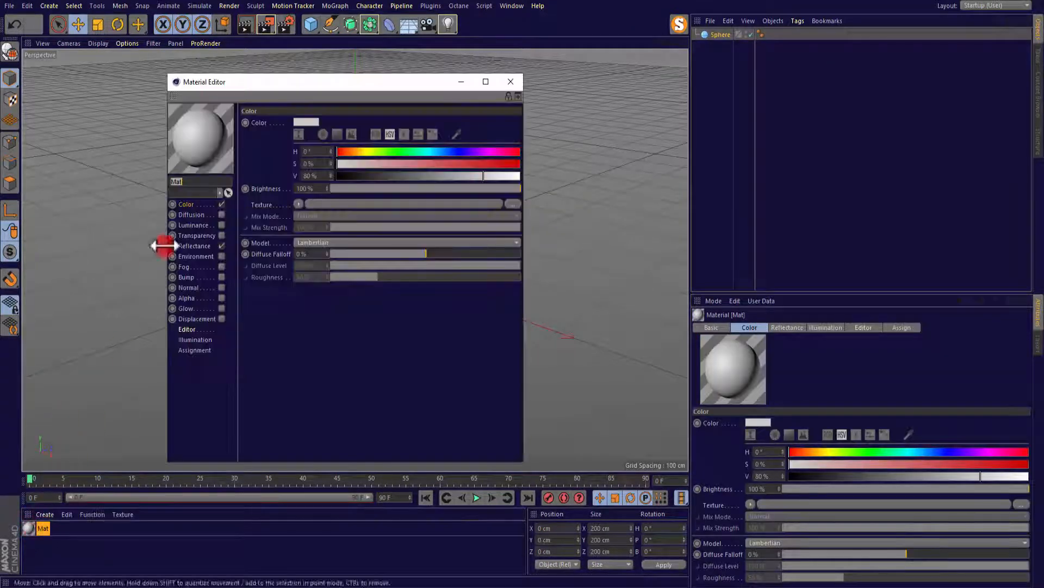
# Step: Load the Venus surface photo from the Downloads folder as the texture of the material's Color channel
pyautogui.click(297, 203)
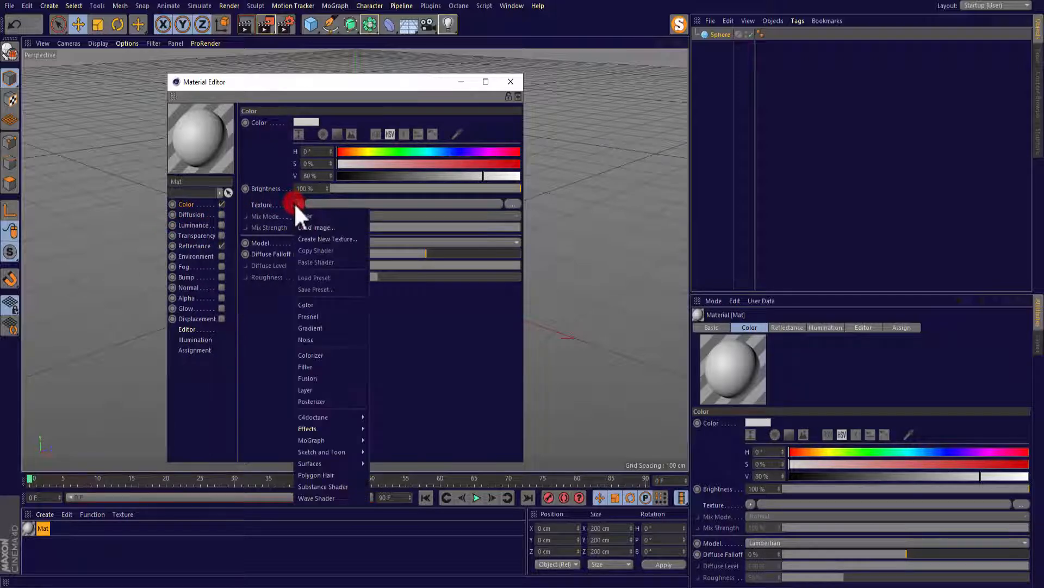
pyautogui.click(307, 225)
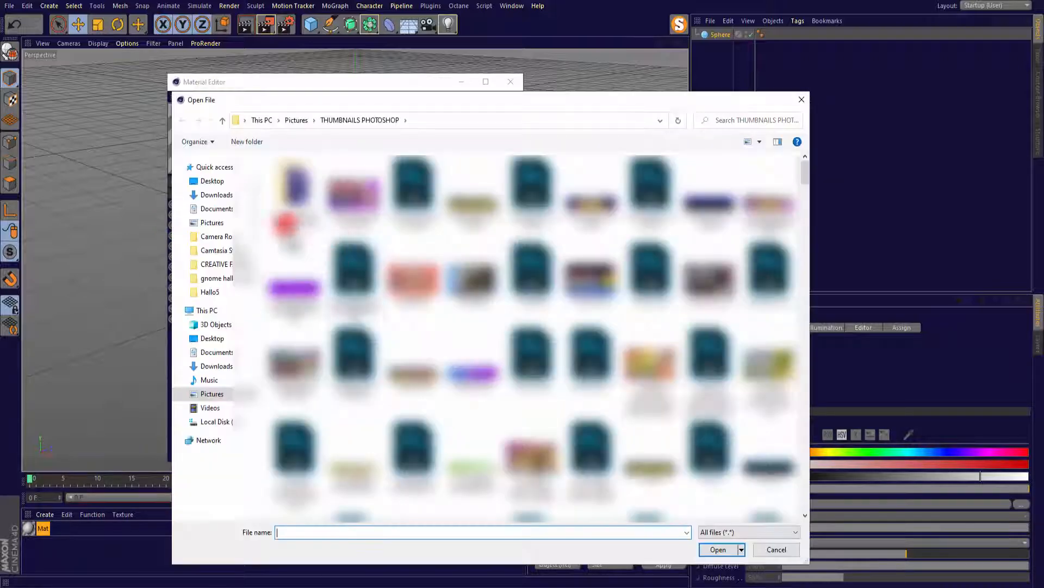
pyautogui.click(216, 194)
pyautogui.click(347, 238)
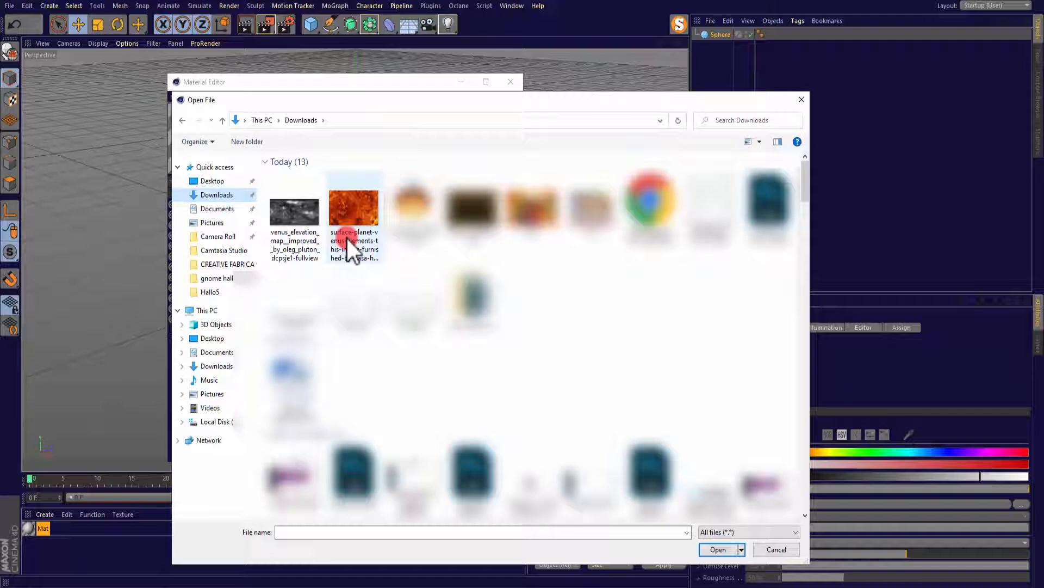
pyautogui.doubleClick(360, 203)
pyautogui.click(563, 330)
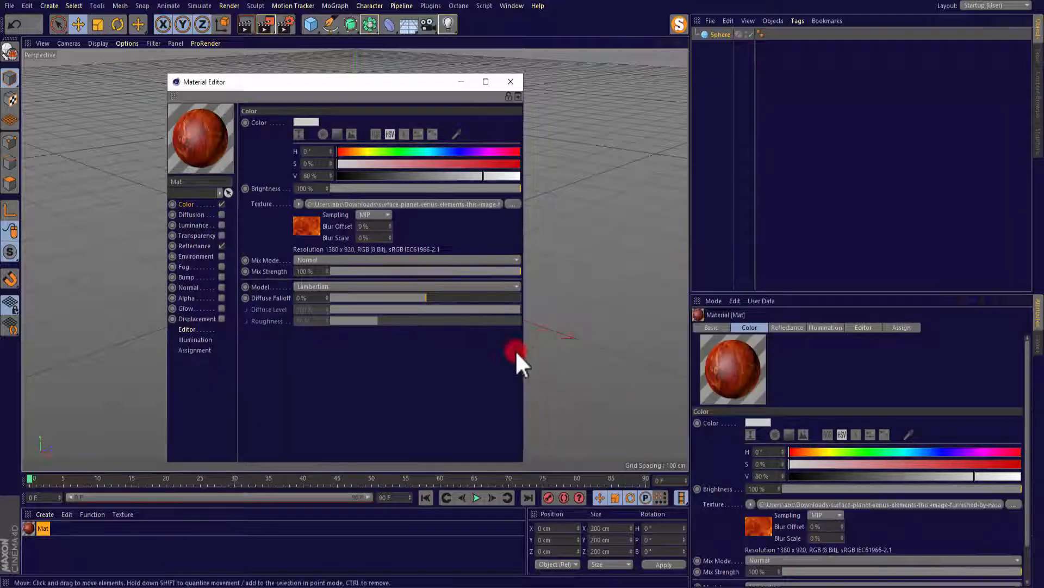
# Step: Disable the material's Reflectance channel and enable Bump with the Venus elevation map image as its texture
pyautogui.click(221, 246)
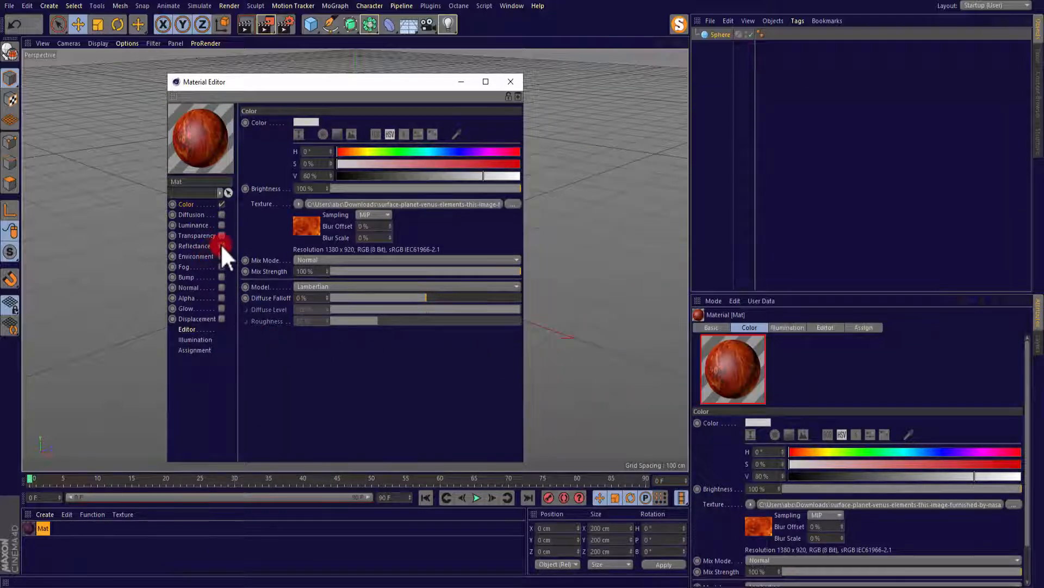
pyautogui.click(222, 277)
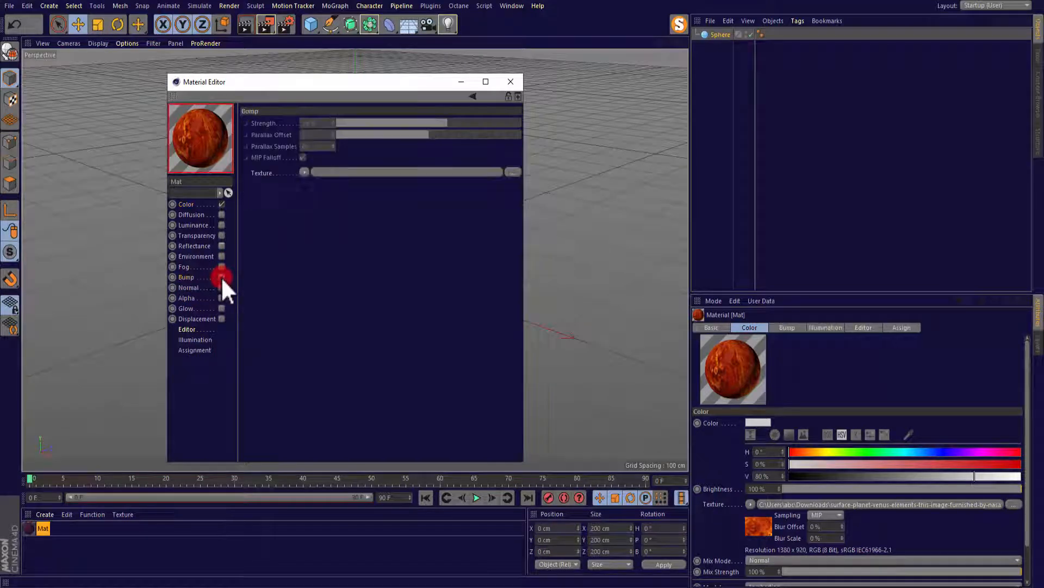
pyautogui.click(306, 173)
pyautogui.click(315, 193)
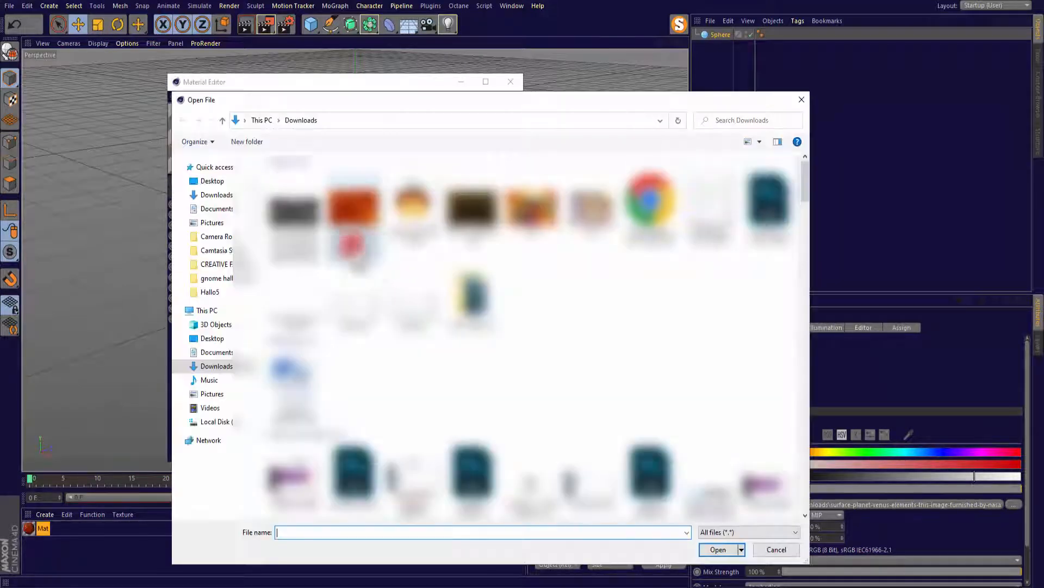
pyautogui.doubleClick(285, 214)
pyautogui.click(585, 332)
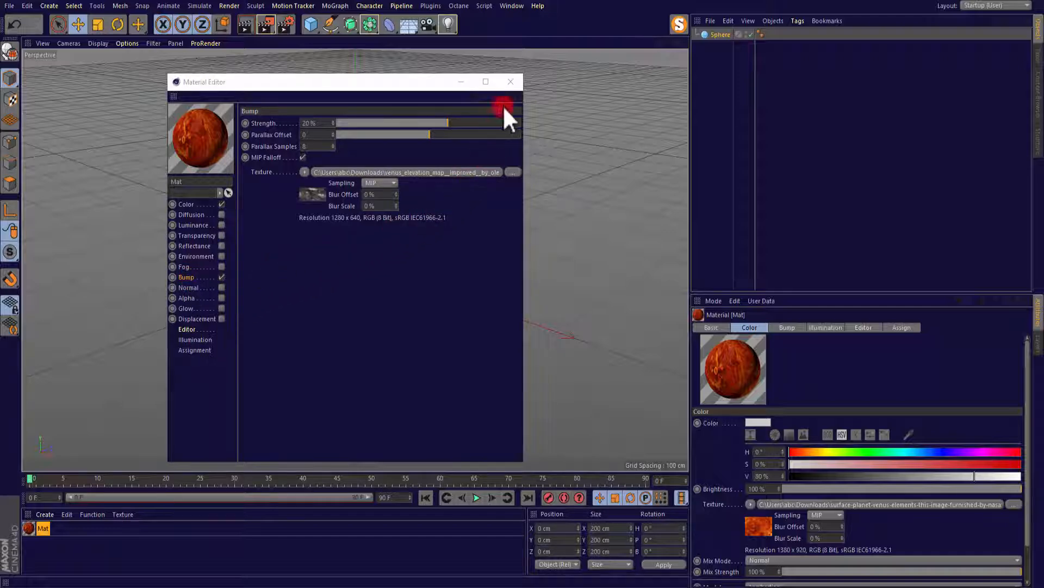
pyautogui.click(511, 83)
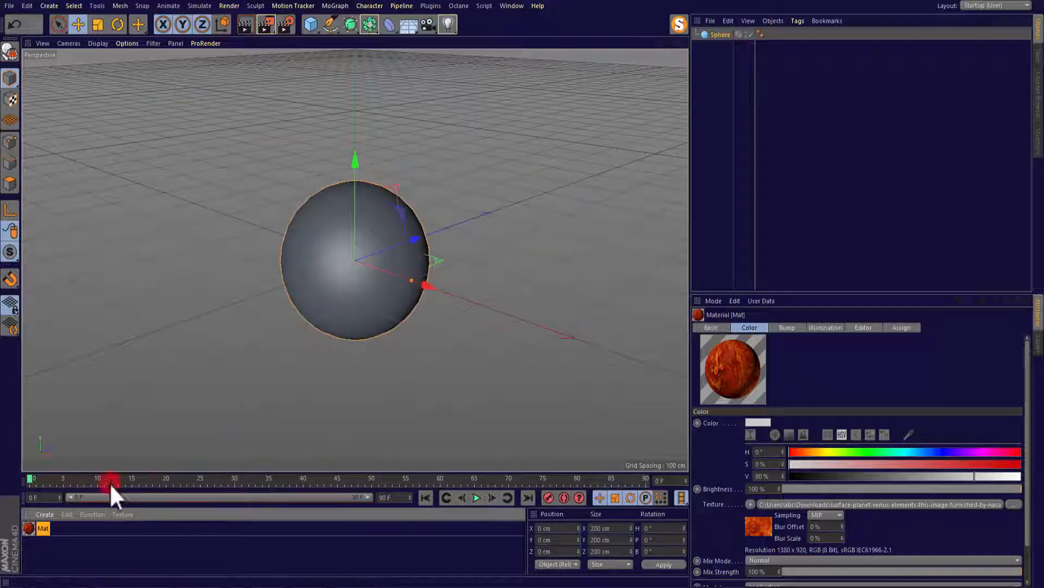
# Step: Apply the Venus material to the sphere and inspect the texture up close
pyautogui.moveTo(28, 528); pyautogui.dragTo(344, 269)
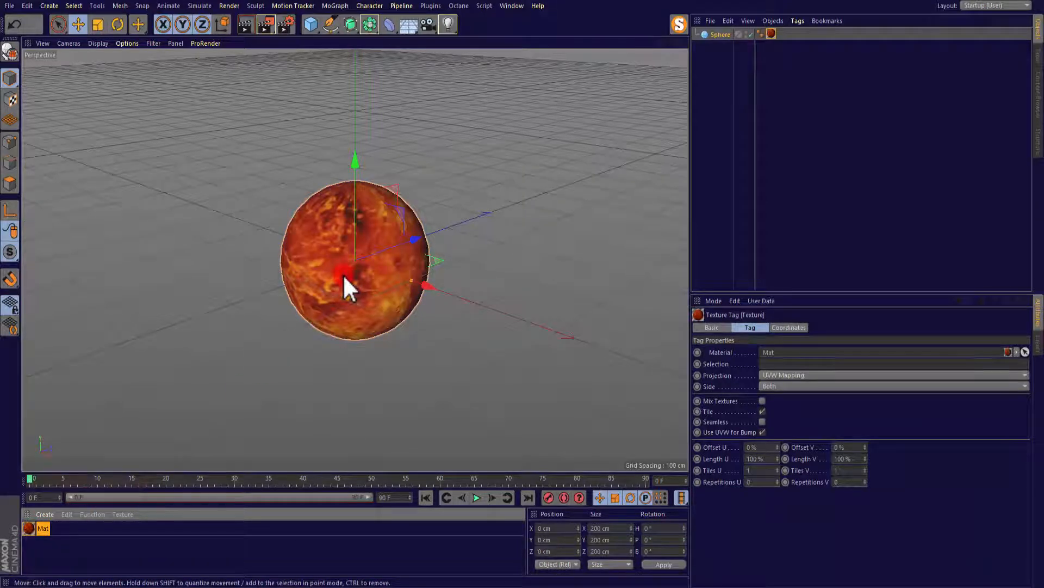
pyautogui.scroll(3, 377, 284)
pyautogui.scroll(7, 347, 223)
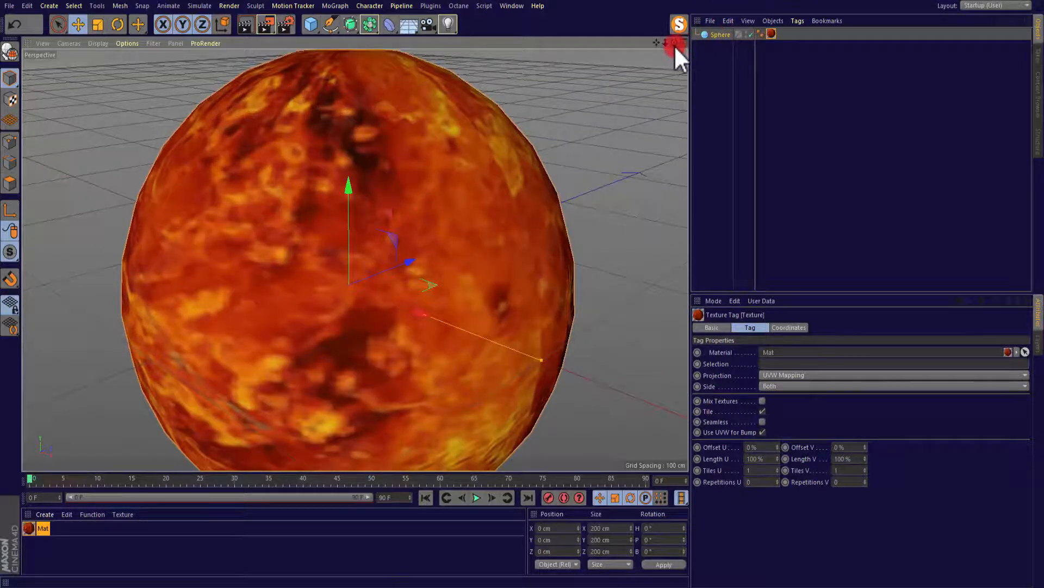
pyautogui.moveTo(674, 43); pyautogui.dragTo(523, 287)
# Step: Set the sphere's segments to 40
pyautogui.click(719, 32)
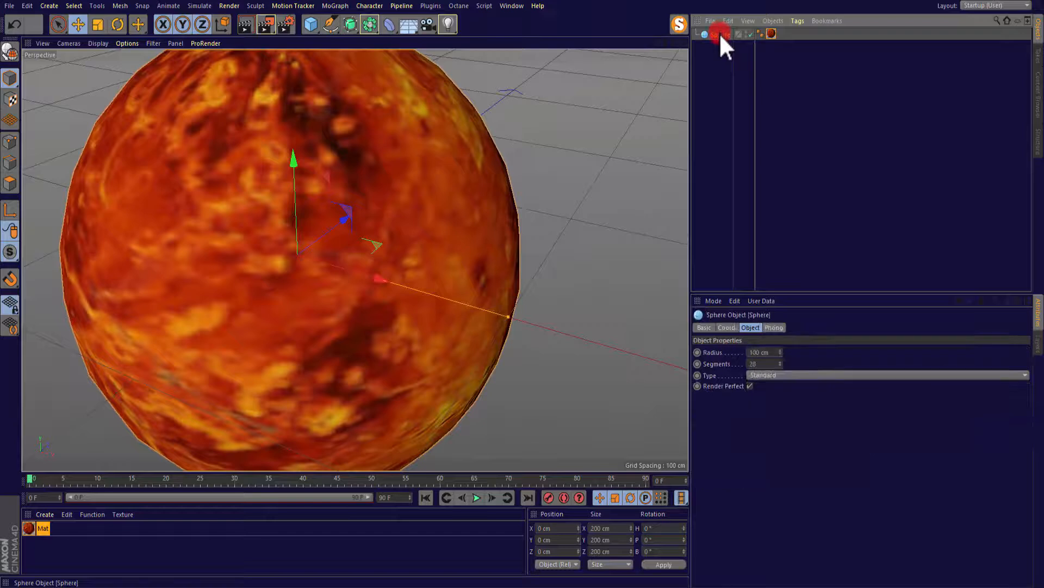
pyautogui.moveTo(782, 361); pyautogui.dragTo(781, 361)
pyautogui.click(782, 361)
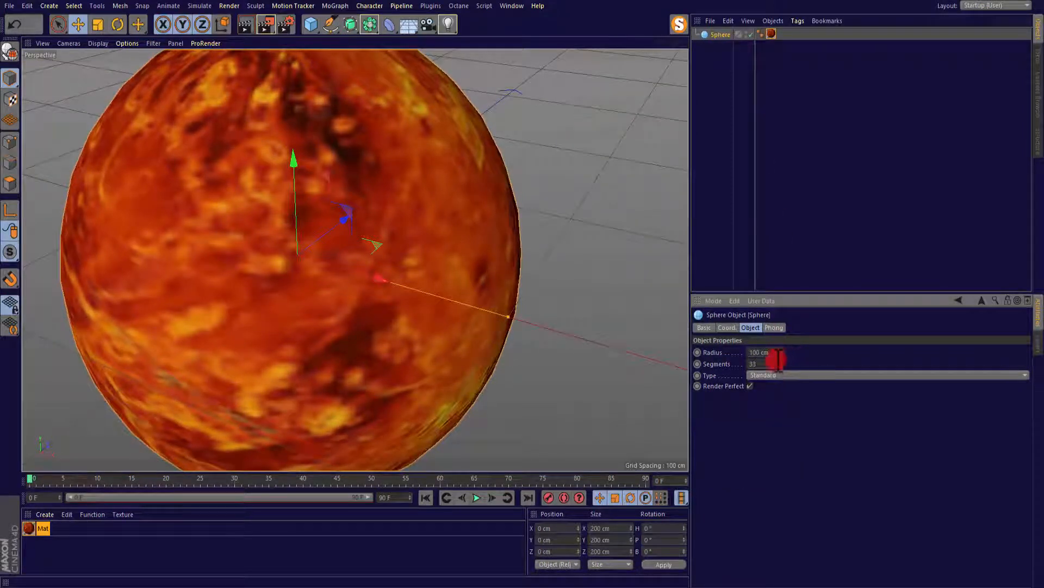
pyautogui.doubleClick(771, 364)
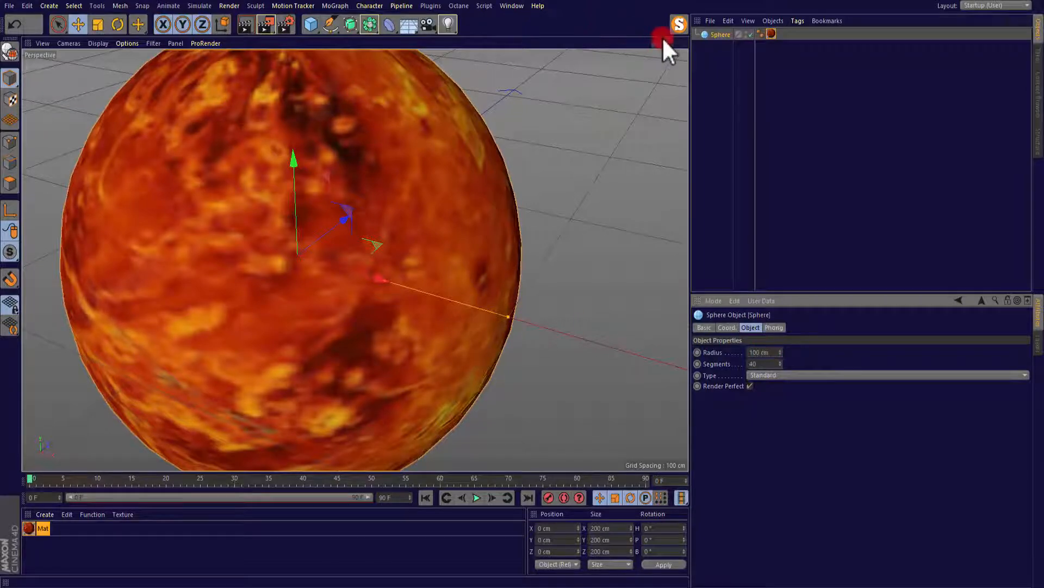
# Step: Render the textured sphere in the viewport from two different angles
pyautogui.moveTo(664, 38); pyautogui.dragTo(667, 47)
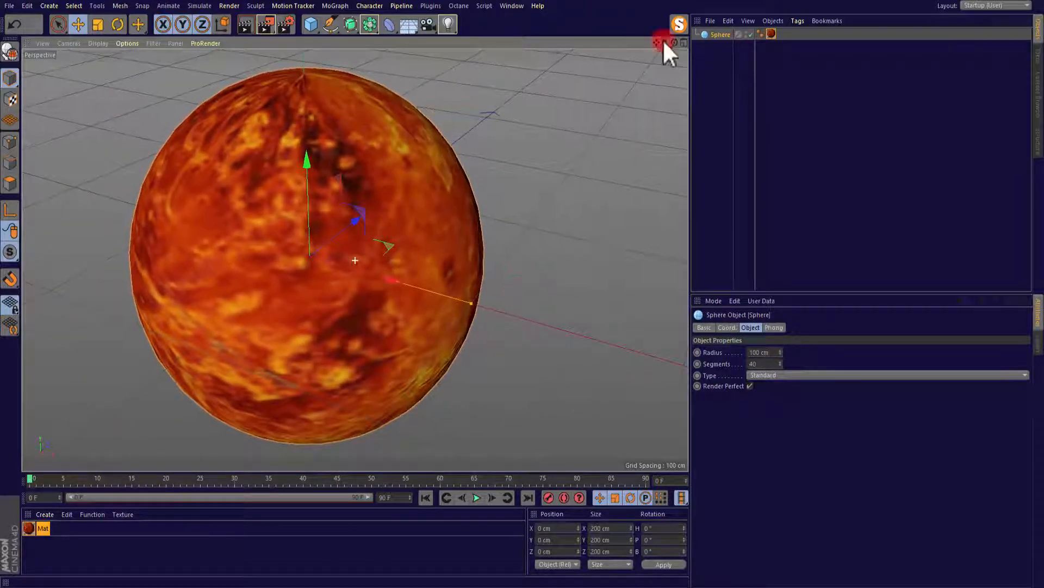
pyautogui.click(243, 27)
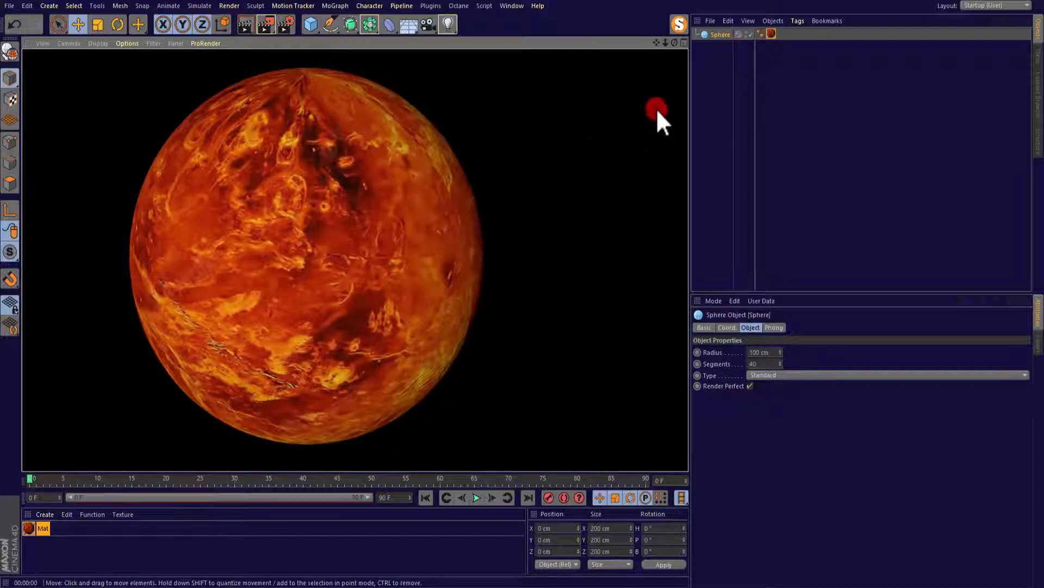
pyautogui.moveTo(674, 43); pyautogui.dragTo(522, 287)
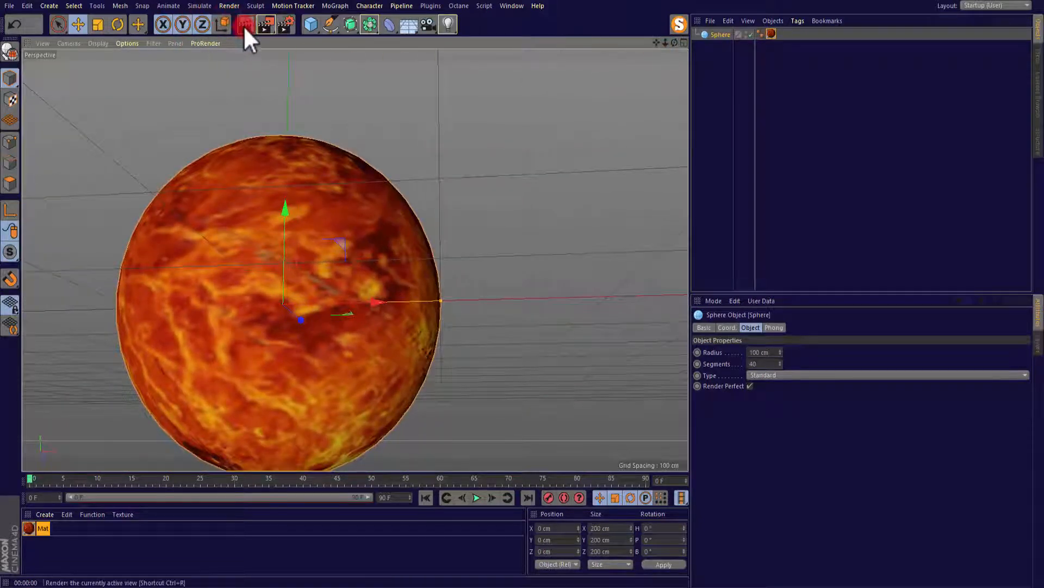
pyautogui.click(244, 25)
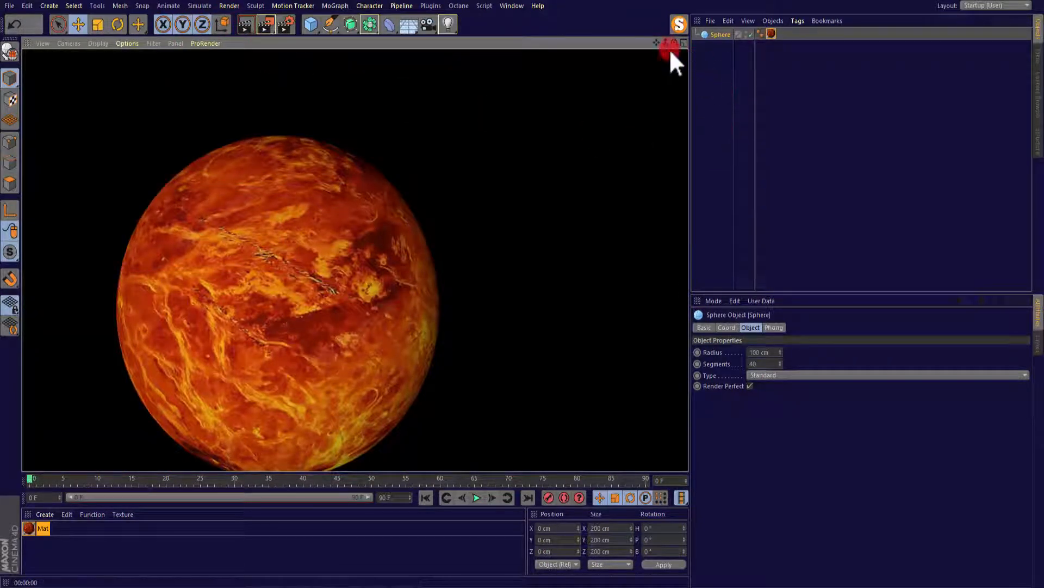
# Step: Switch to the web browser and search Google Images for "moon texture bump map", limiting the results to large images
pyautogui.moveTo(657, 43); pyautogui.dragTo(522, 287)
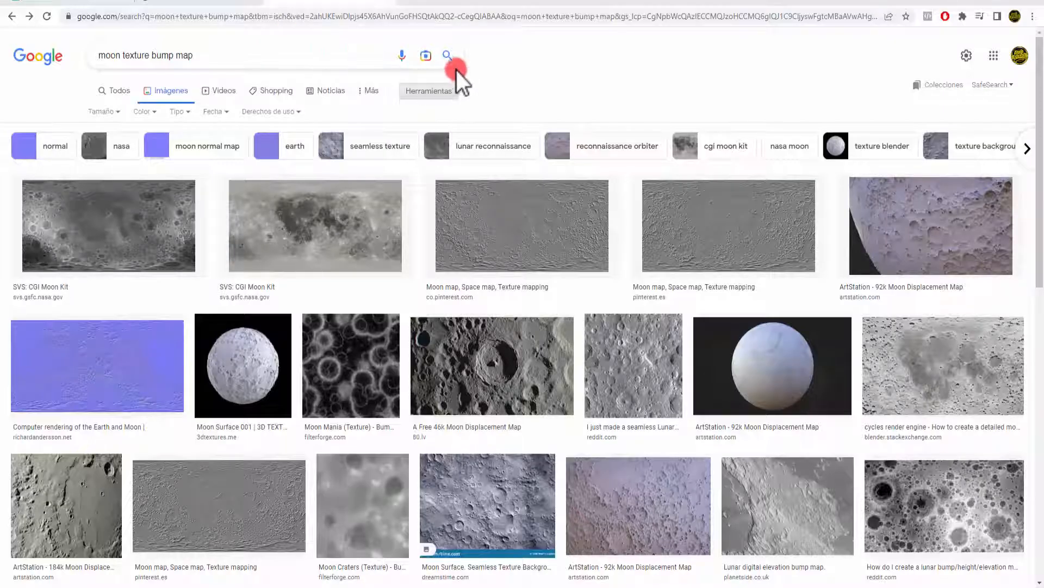
pyautogui.click(449, 59)
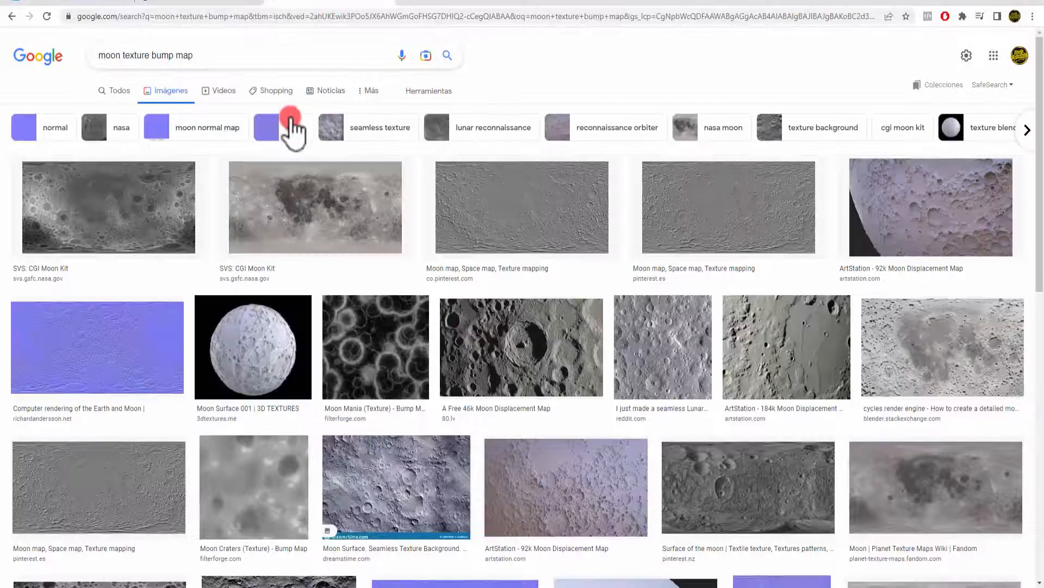
pyautogui.click(429, 91)
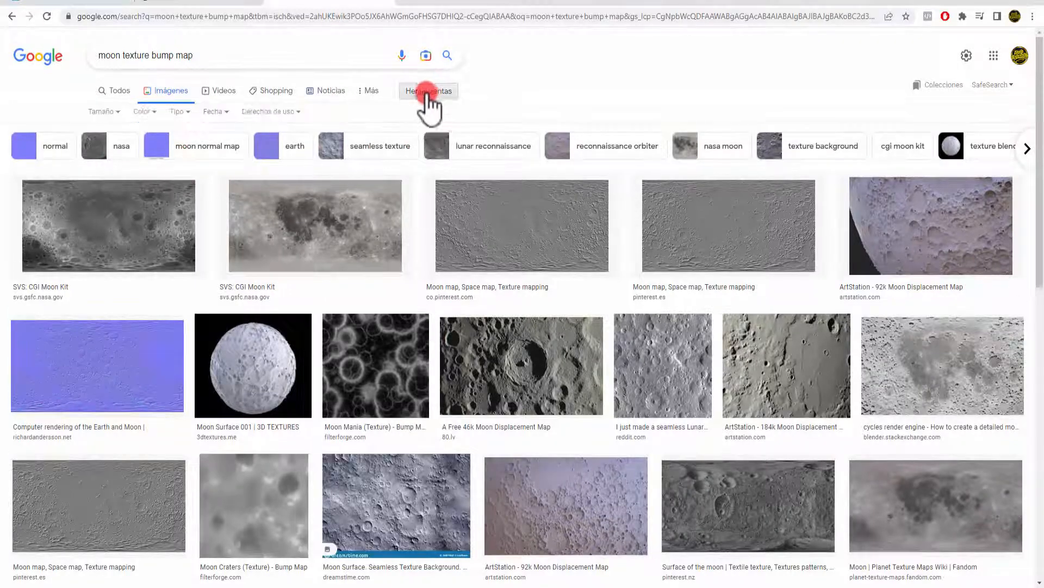
pyautogui.click(104, 112)
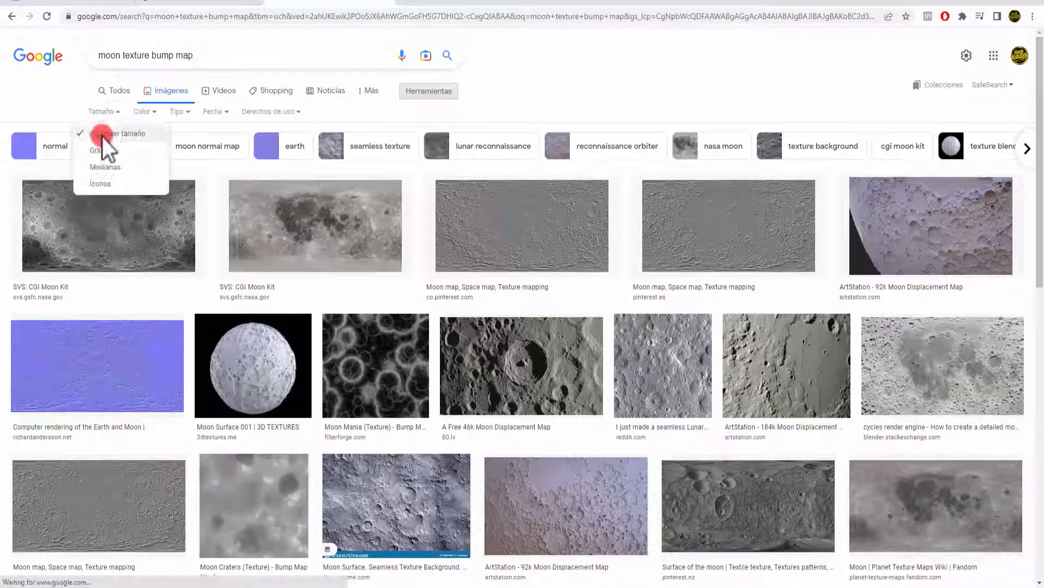
pyautogui.click(100, 153)
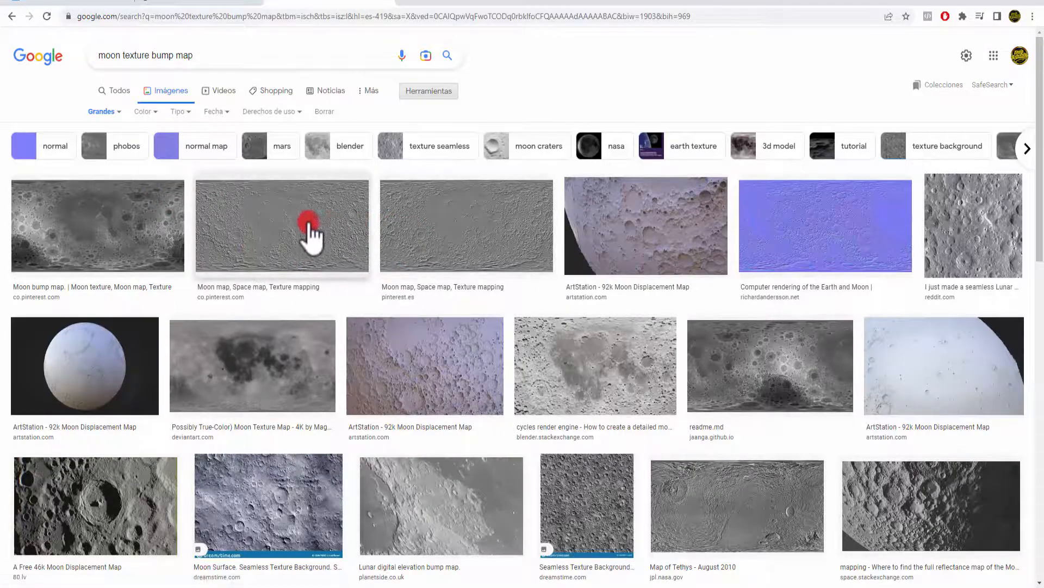
# Step: Open the grey cratered moon texture from Dreamstime among the related images and save it to the computer
pyautogui.click(268, 232)
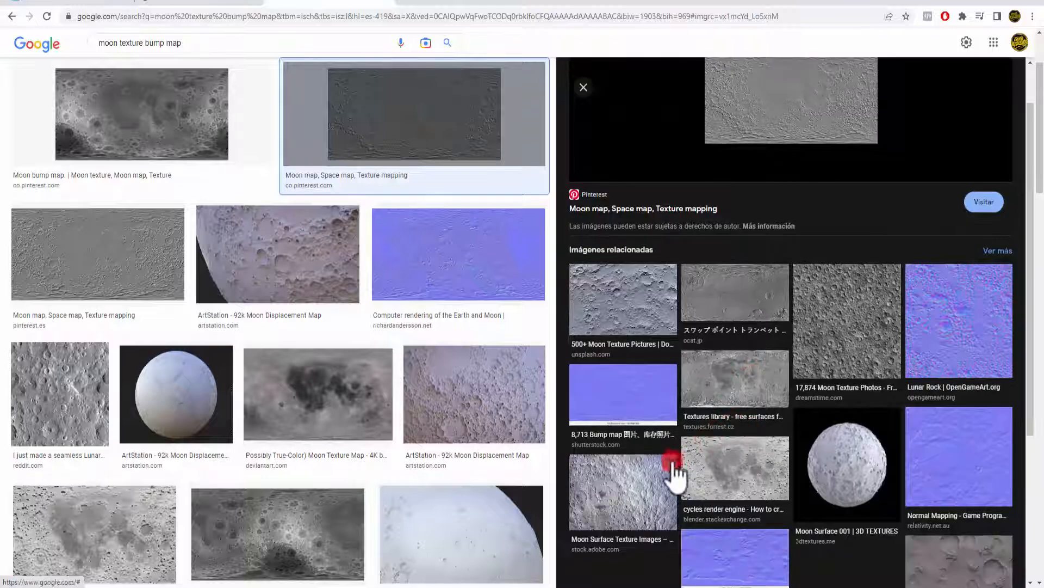
pyautogui.click(639, 487)
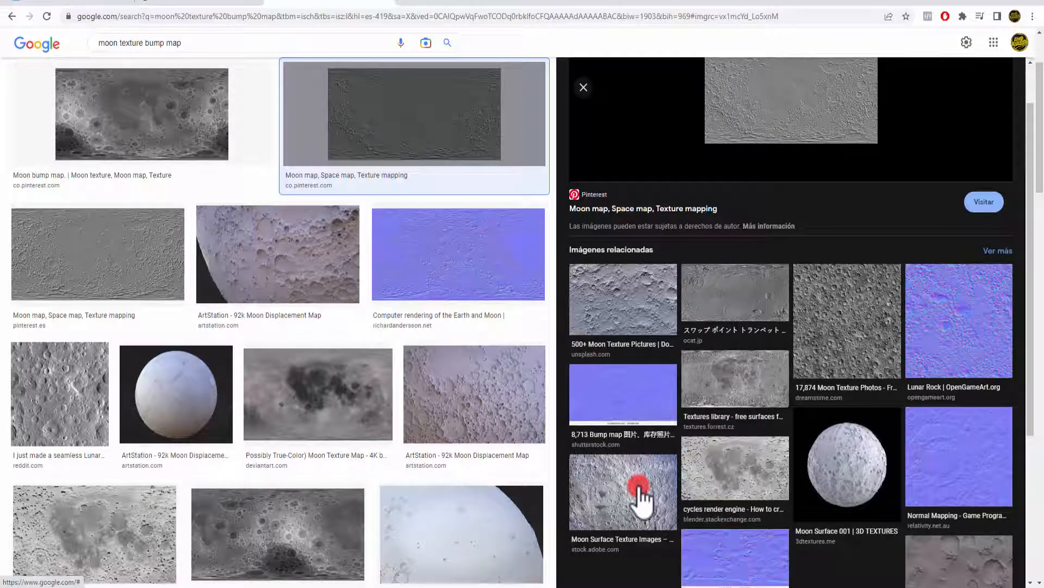
pyautogui.click(827, 323)
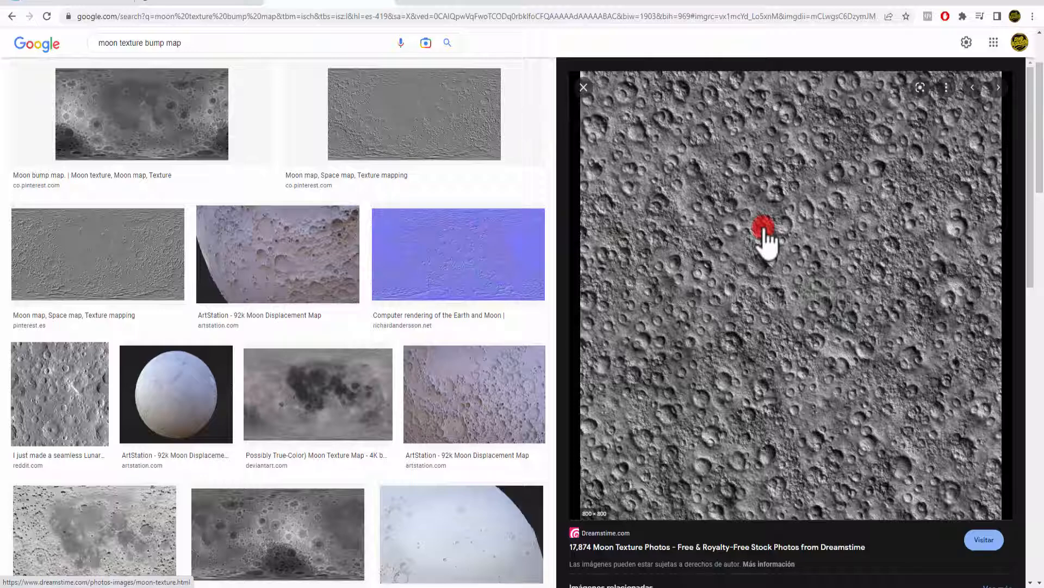
pyautogui.rightClick(763, 229)
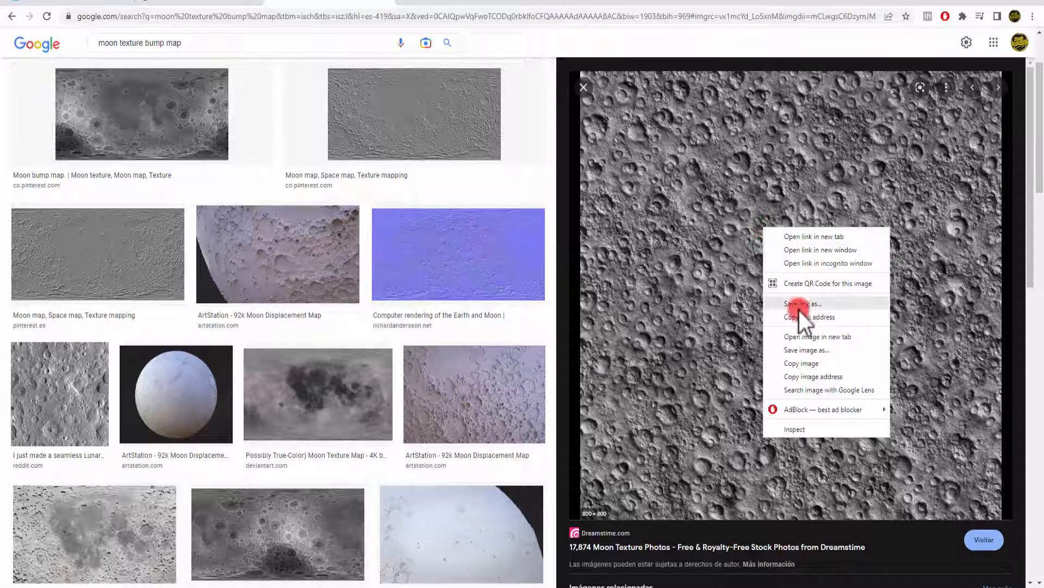
pyautogui.click(795, 350)
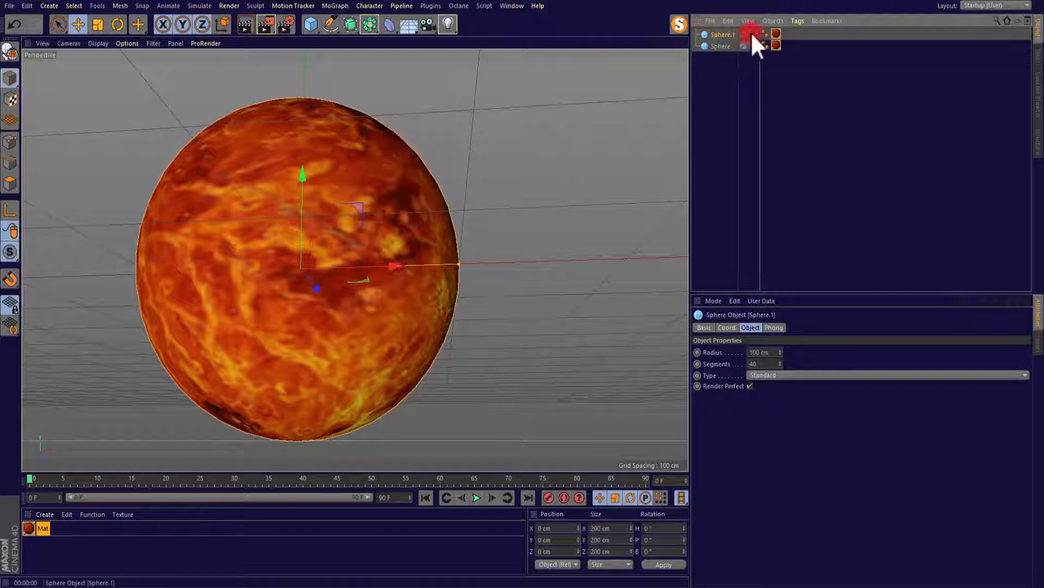
# Step: Switch to Cinema 4D, remove the Venus texture tag from the duplicated sphere, and create a new material for editing
pyautogui.click(778, 32)
pyautogui.press('Delete')
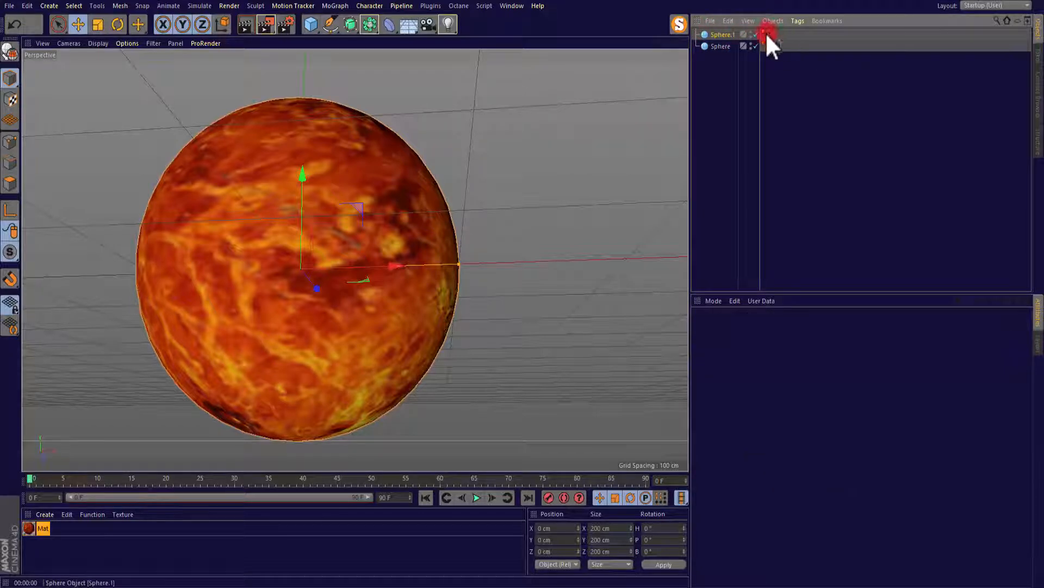
pyautogui.doubleClick(41, 550)
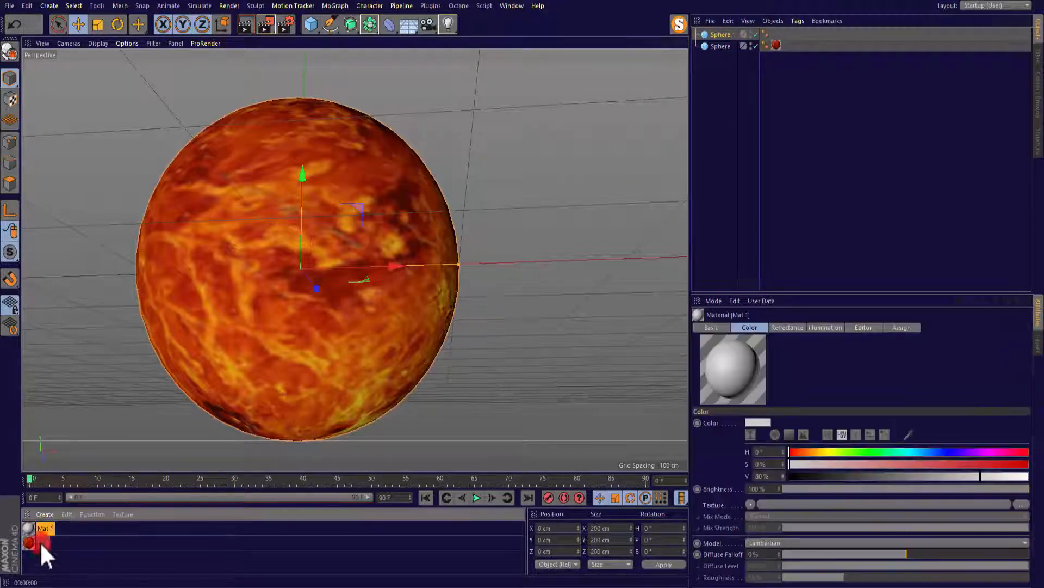
pyautogui.doubleClick(28, 527)
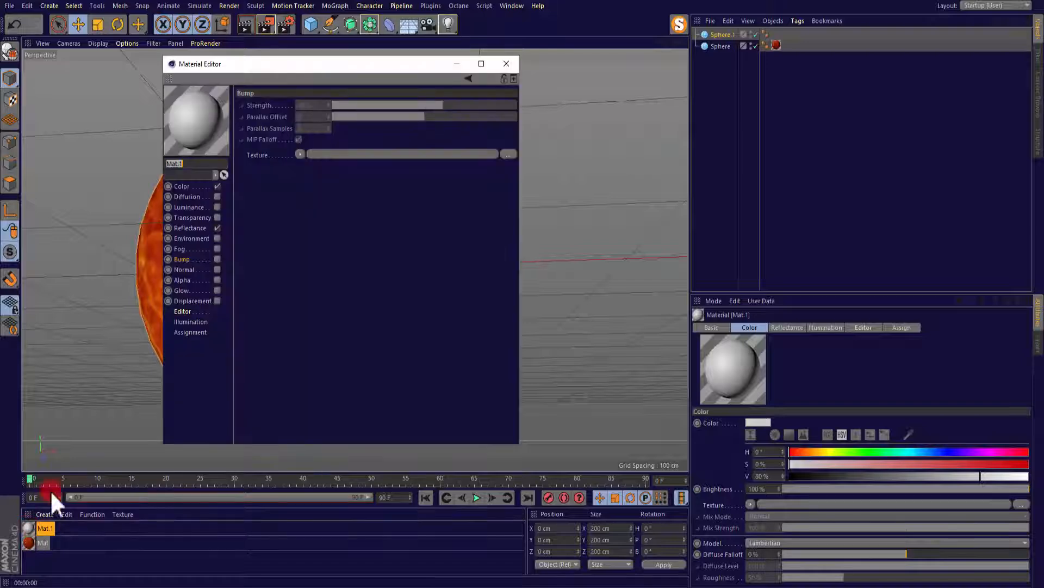
# Step: Disable the new material's Reflectance and load the "moon color" image as its Color texture without copying it to the project location
pyautogui.click(217, 228)
pyautogui.click(189, 188)
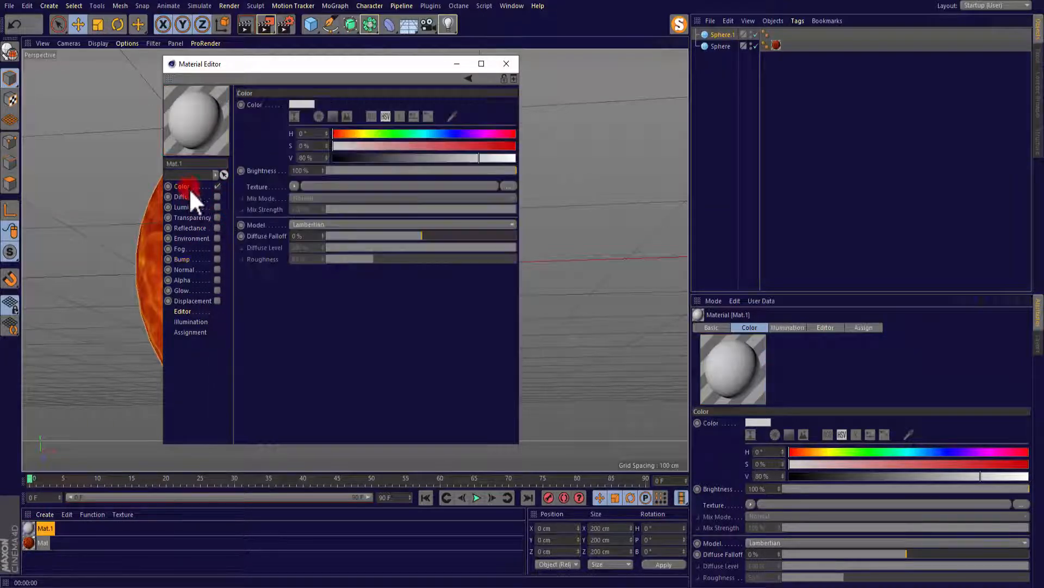
pyautogui.click(294, 186)
pyautogui.click(310, 213)
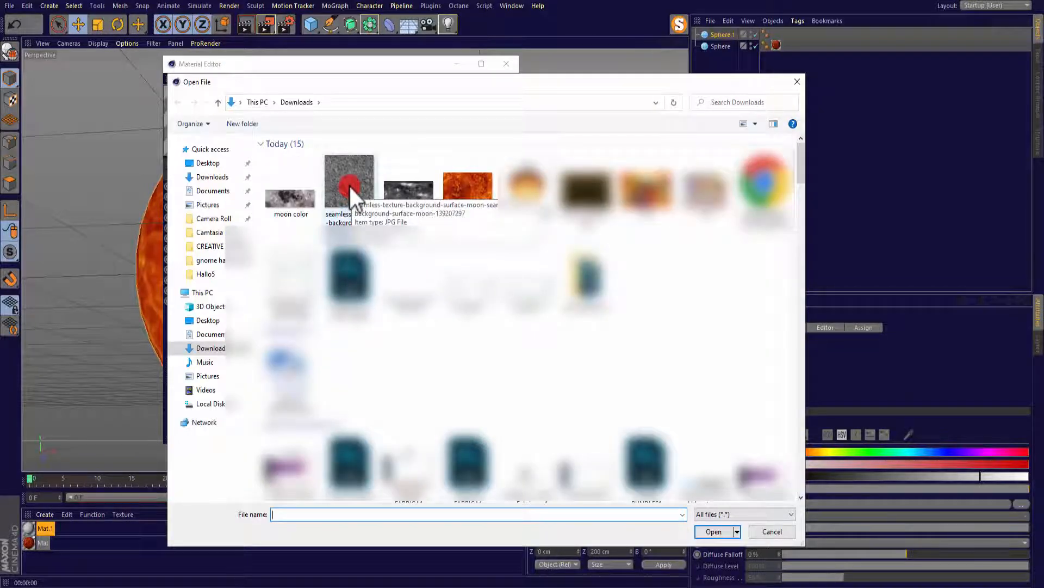
pyautogui.doubleClick(297, 197)
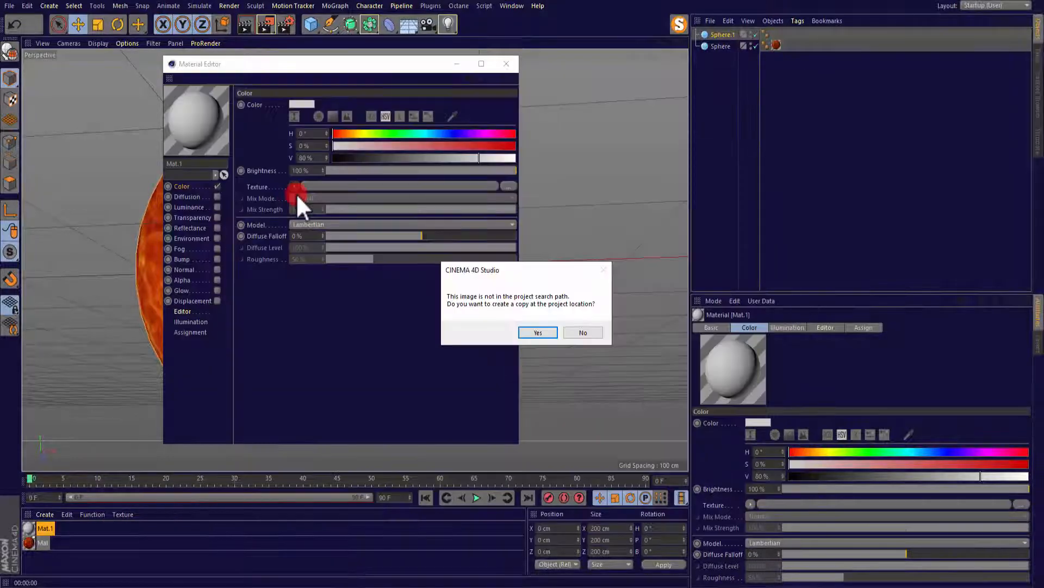
pyautogui.click(583, 331)
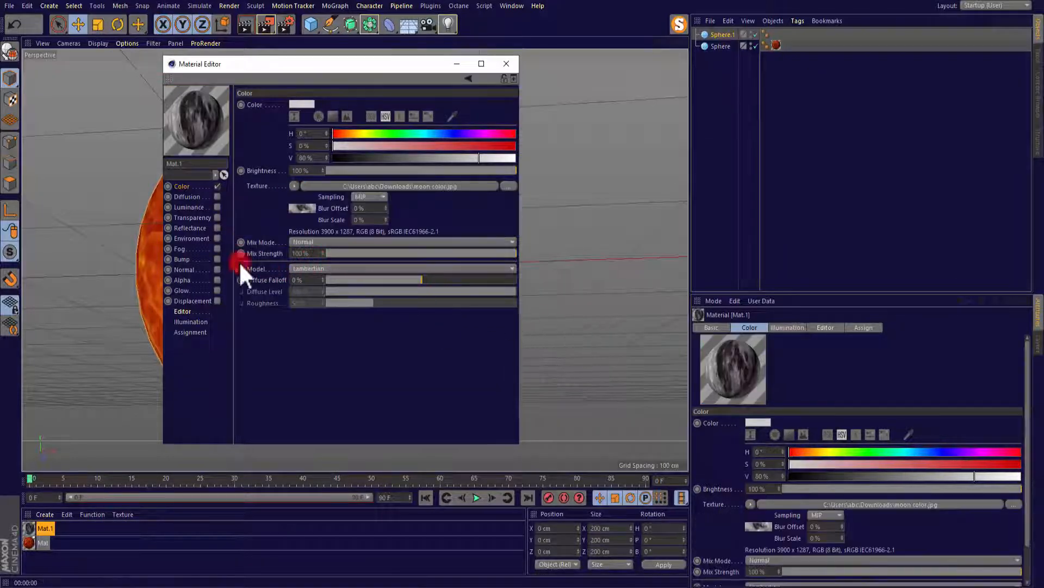
# Step: Enable the moon material's Bump channel with the downloaded seamless moon surface image, without making a project copy, and close the Material Editor
pyautogui.click(217, 259)
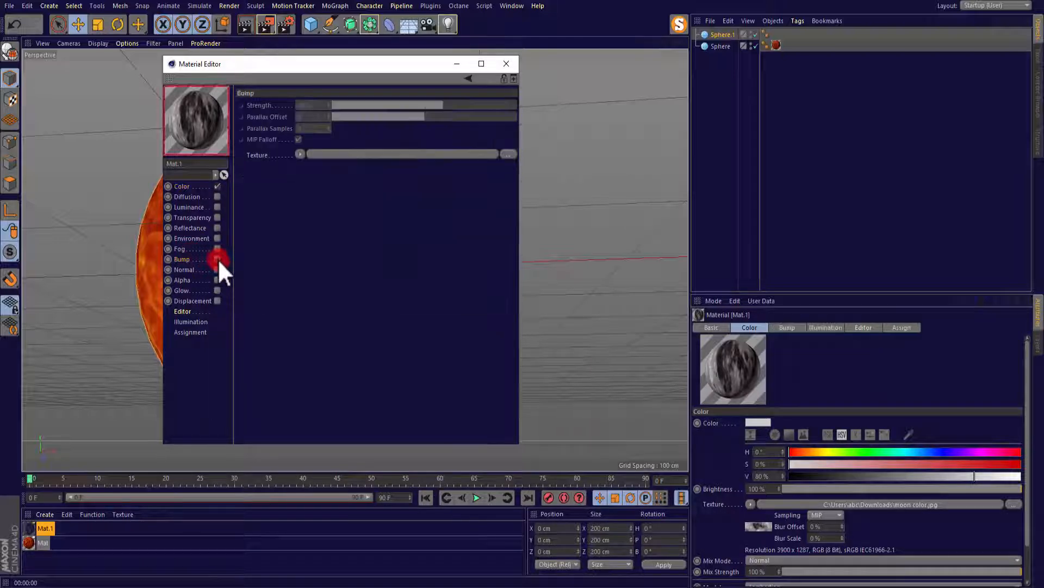
pyautogui.click(301, 155)
pyautogui.click(312, 174)
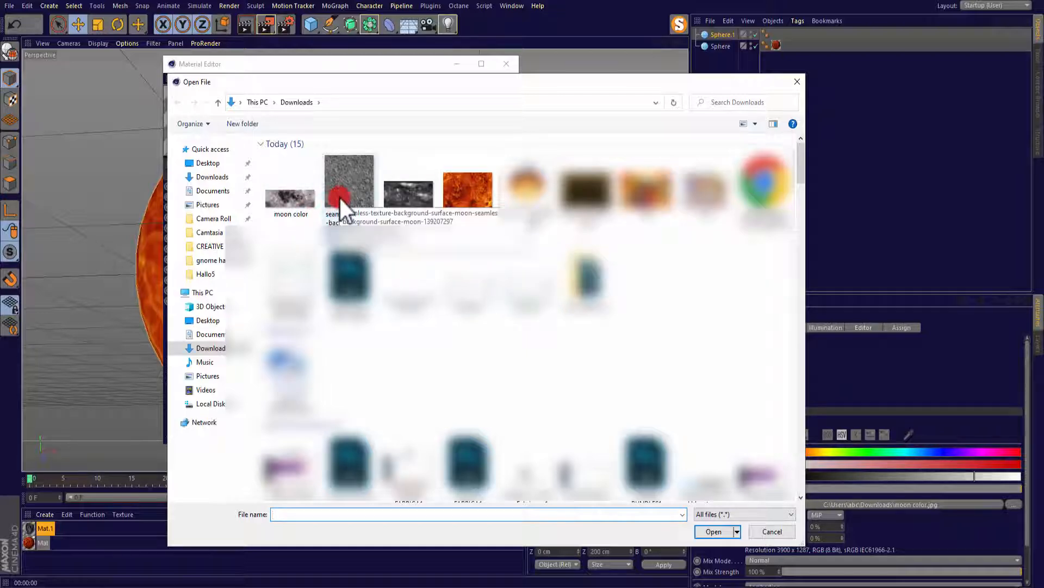
pyautogui.moveTo(389, 81); pyautogui.dragTo(653, 107)
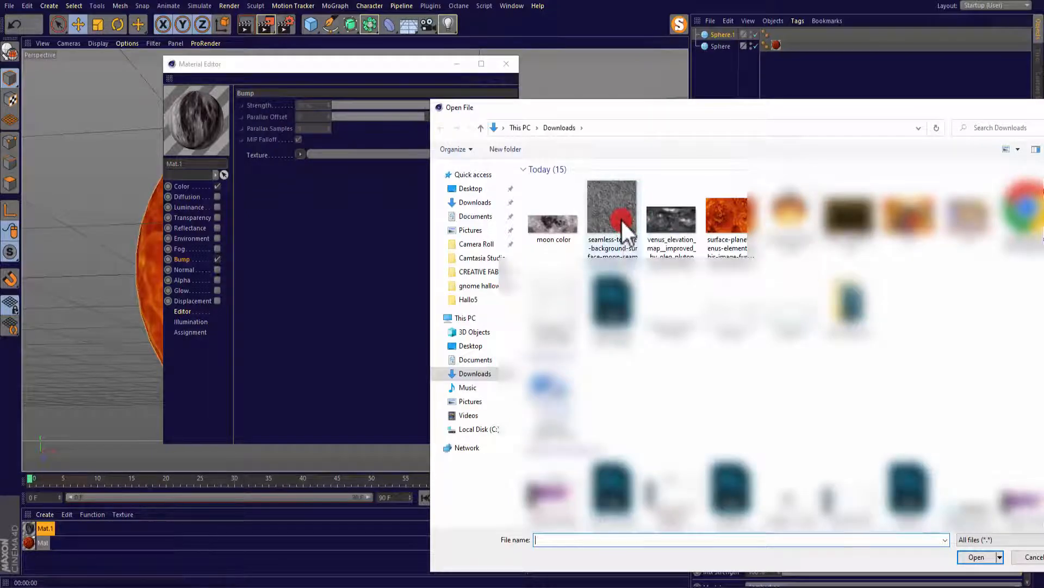
pyautogui.doubleClick(621, 219)
pyautogui.click(583, 333)
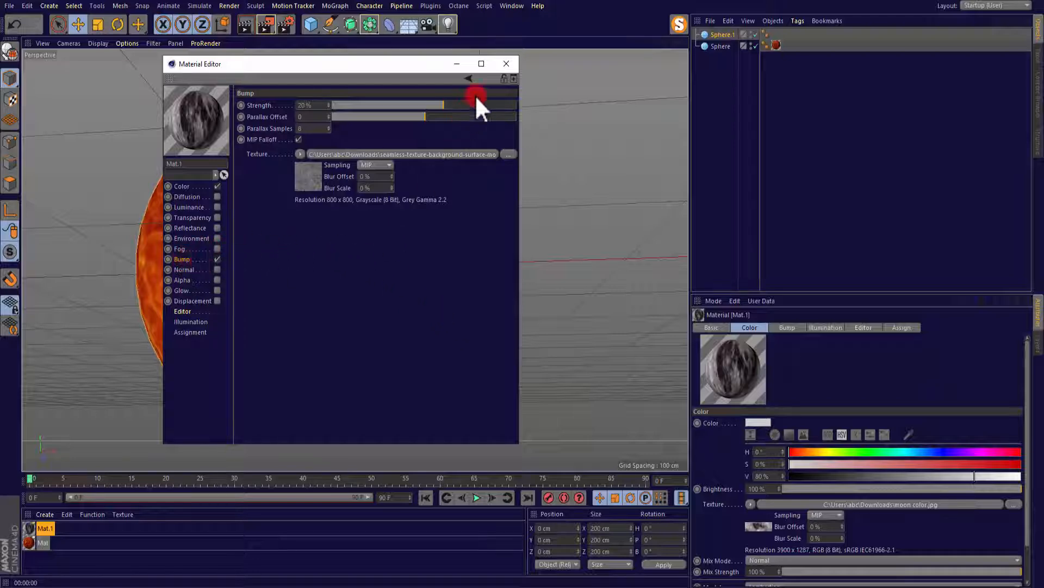
pyautogui.click(506, 64)
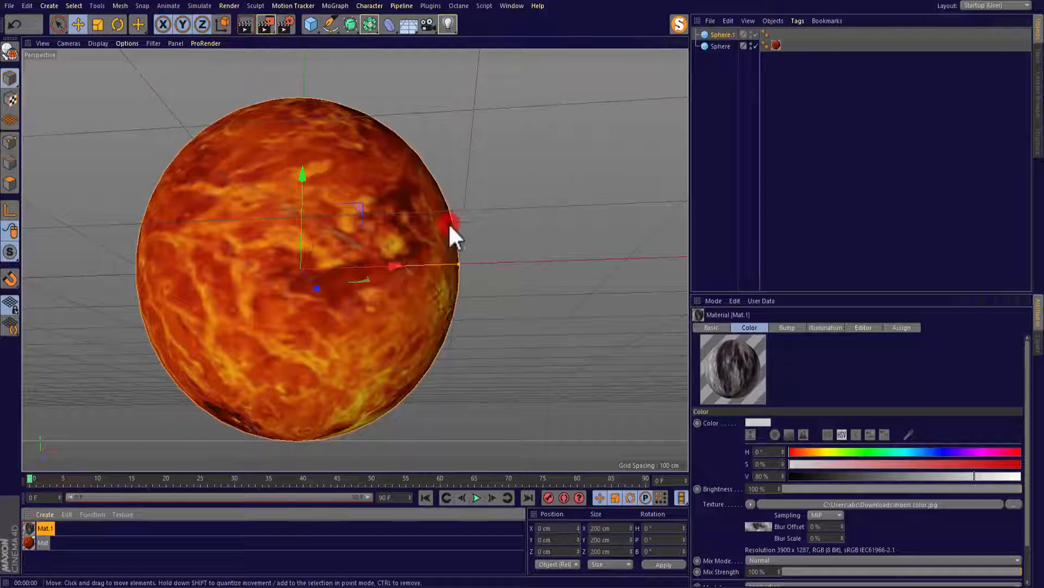
# Step: Move the duplicated sphere along the X axis to about 245 cm, beside the Venus sphere
pyautogui.click(723, 34)
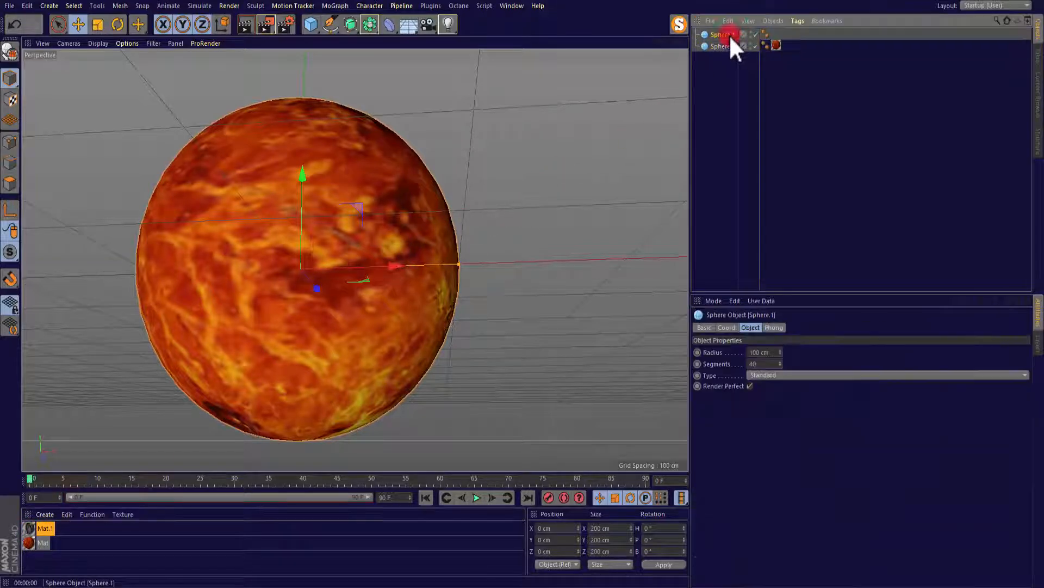
pyautogui.moveTo(396, 261); pyautogui.dragTo(630, 258)
pyautogui.moveTo(665, 41); pyautogui.dragTo(518, 291)
pyautogui.moveTo(547, 257); pyautogui.dragTo(633, 259)
pyautogui.moveTo(675, 42); pyautogui.dragTo(520, 289)
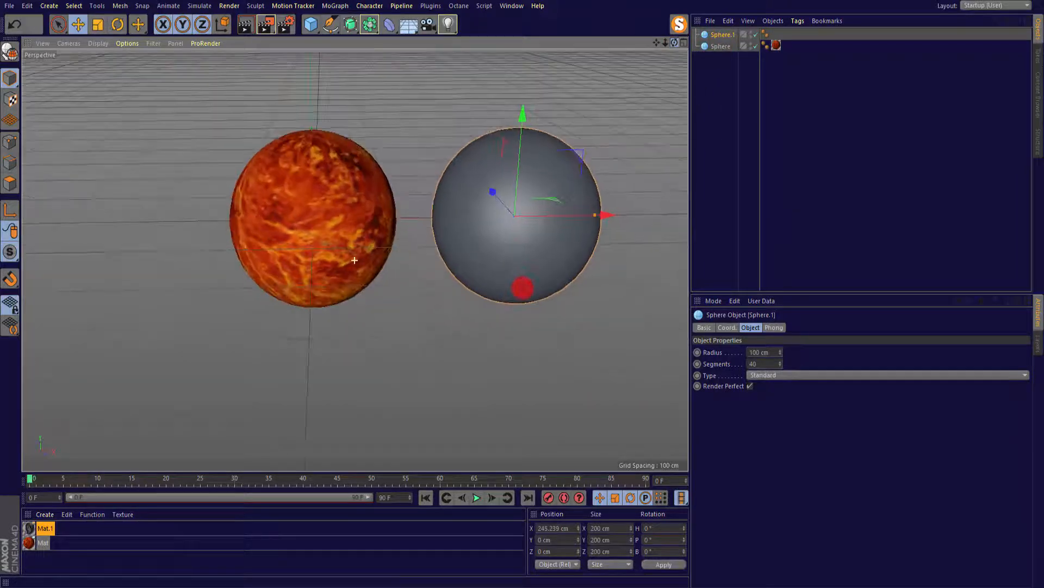
# Step: Apply the moon material to the duplicated sphere and render both planets in the viewport, including a closer view
pyautogui.moveTo(27, 529); pyautogui.dragTo(467, 217)
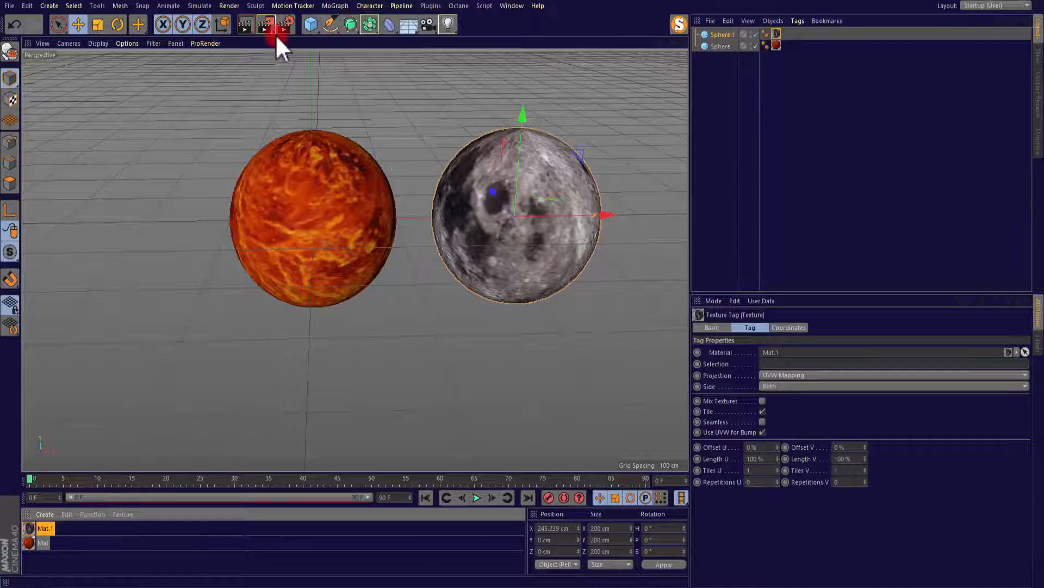
pyautogui.click(243, 27)
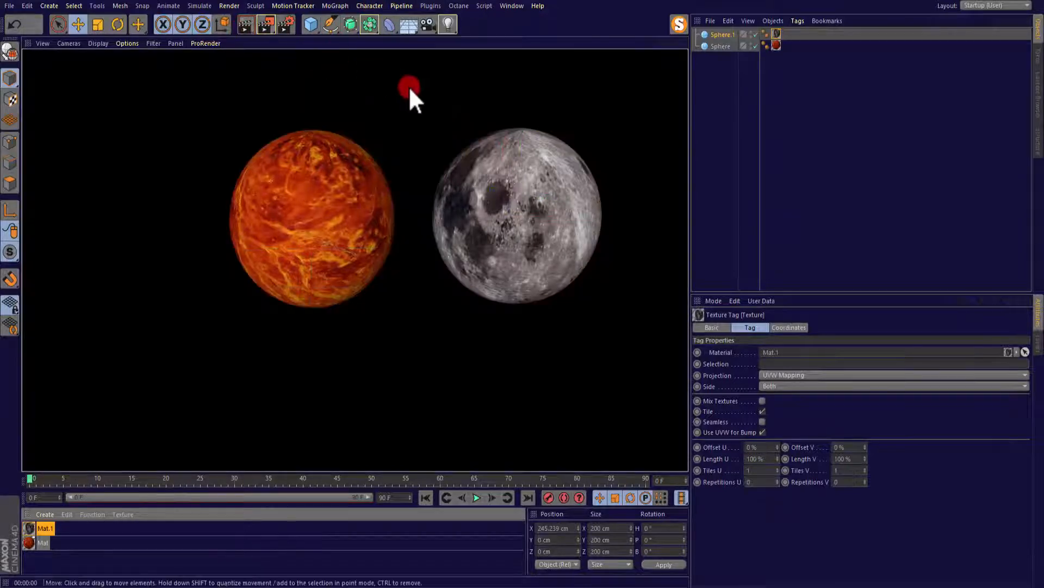
pyautogui.click(523, 167)
pyautogui.moveTo(672, 41); pyautogui.dragTo(670, 40)
pyautogui.click(233, 29)
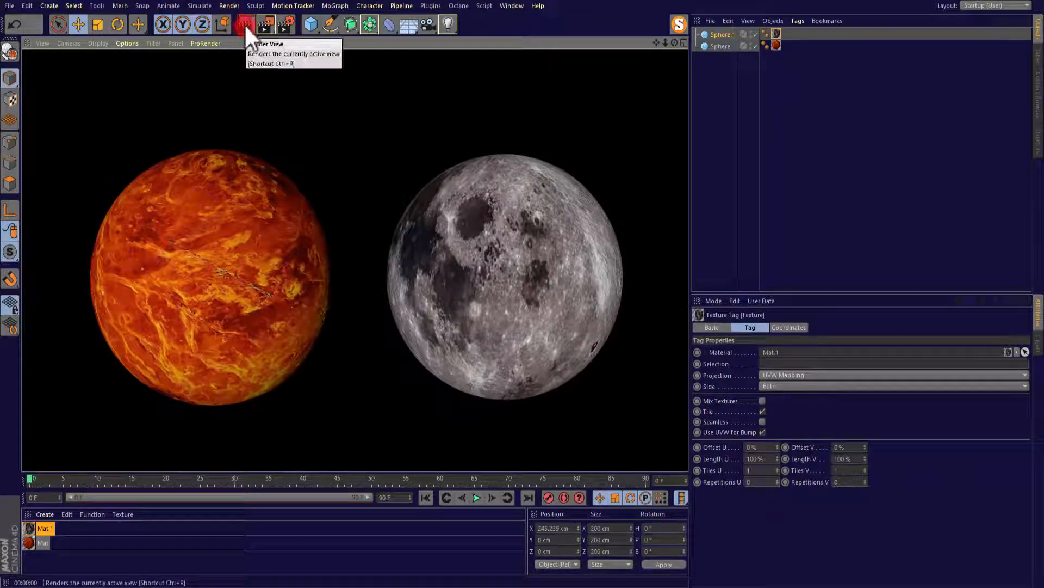
# Step: Create a third material and disable its Reflectance channel
pyautogui.click(27, 528)
pyautogui.click(44, 513)
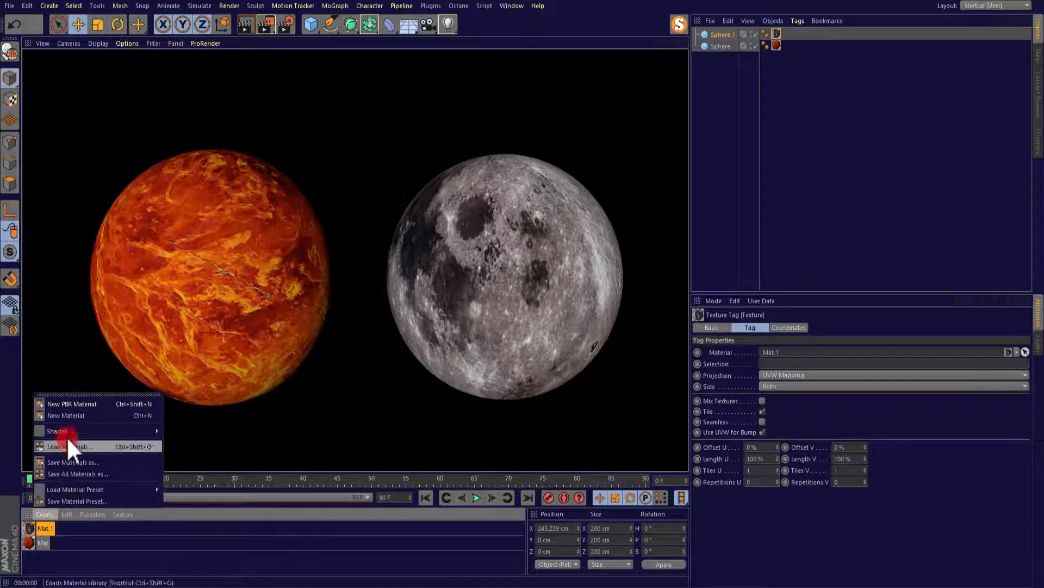
pyautogui.click(71, 416)
pyautogui.click(30, 527)
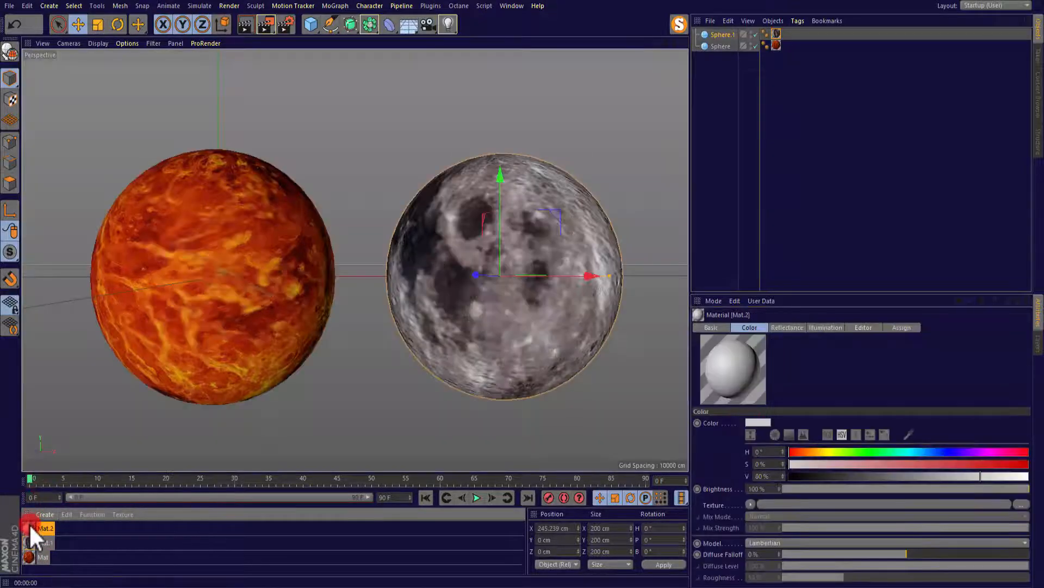
pyautogui.doubleClick(29, 526)
pyautogui.click(430, 162)
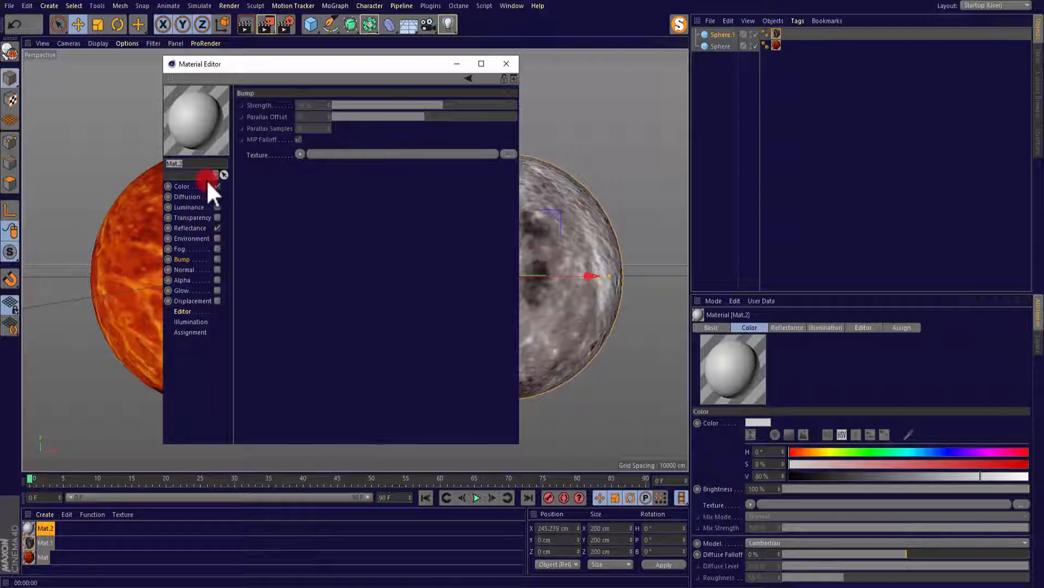
pyautogui.click(218, 227)
# Step: Load "mars color" from the mars folder of textures.zip as the new material's Color texture, without copying it to the project location
pyautogui.click(182, 186)
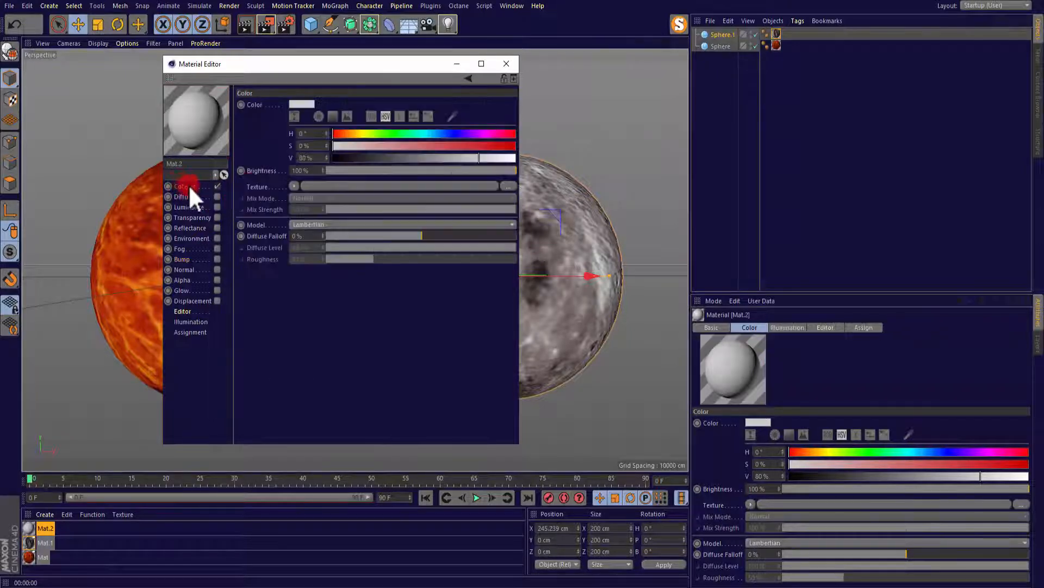
pyautogui.click(292, 186)
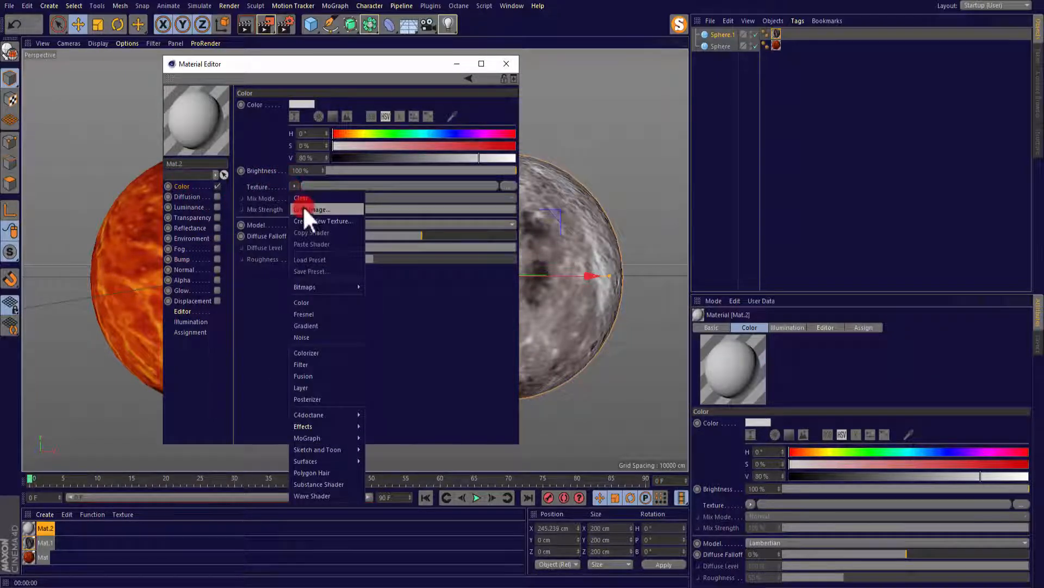
pyautogui.click(302, 209)
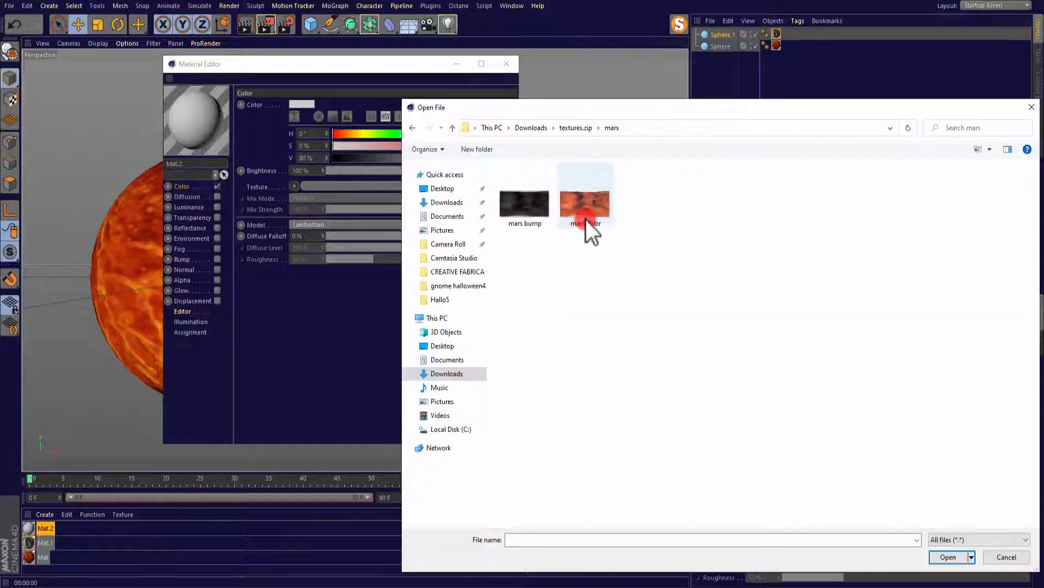
pyautogui.doubleClick(590, 211)
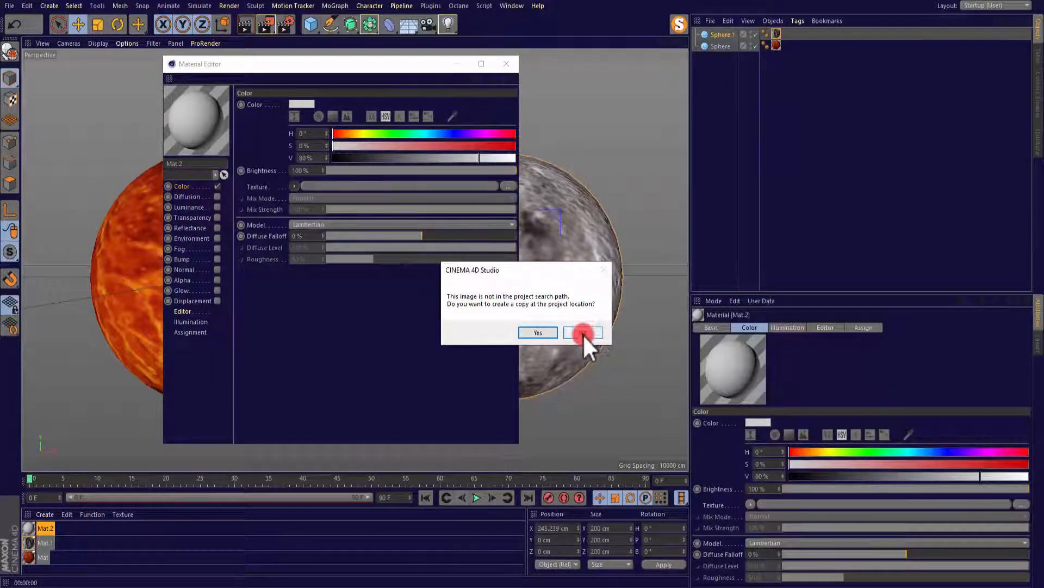
pyautogui.click(586, 331)
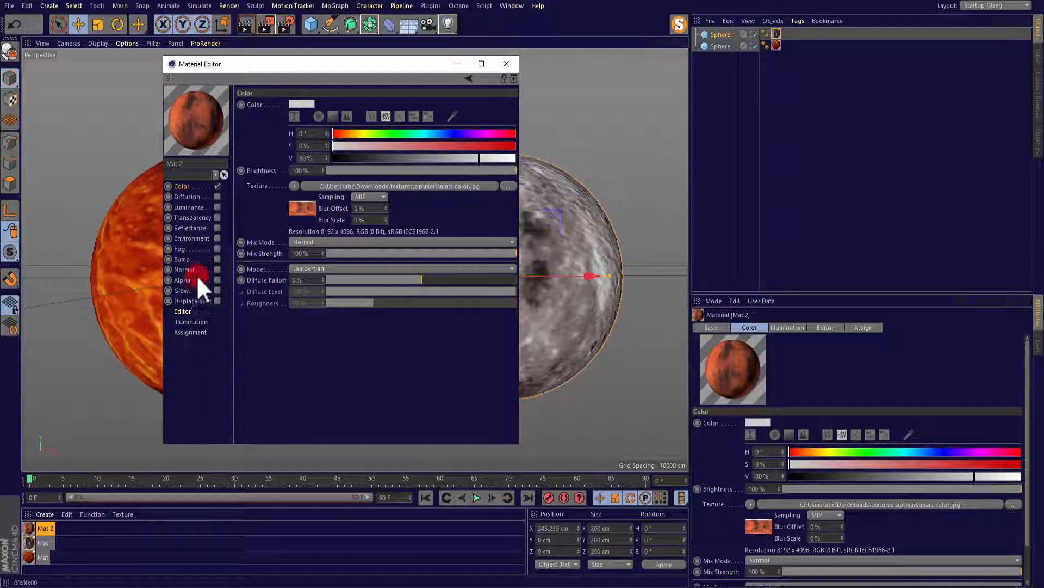
# Step: Enable the Mars material's Bump channel, load "mars bump" from the mars folder without copying it to the project, and close the material
pyautogui.click(216, 259)
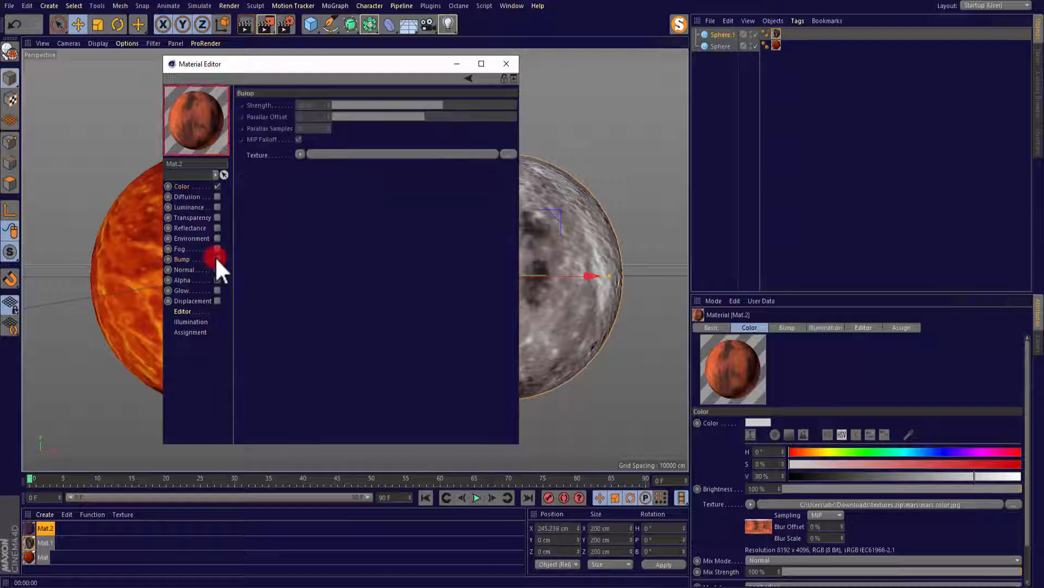
pyautogui.click(299, 155)
pyautogui.click(304, 177)
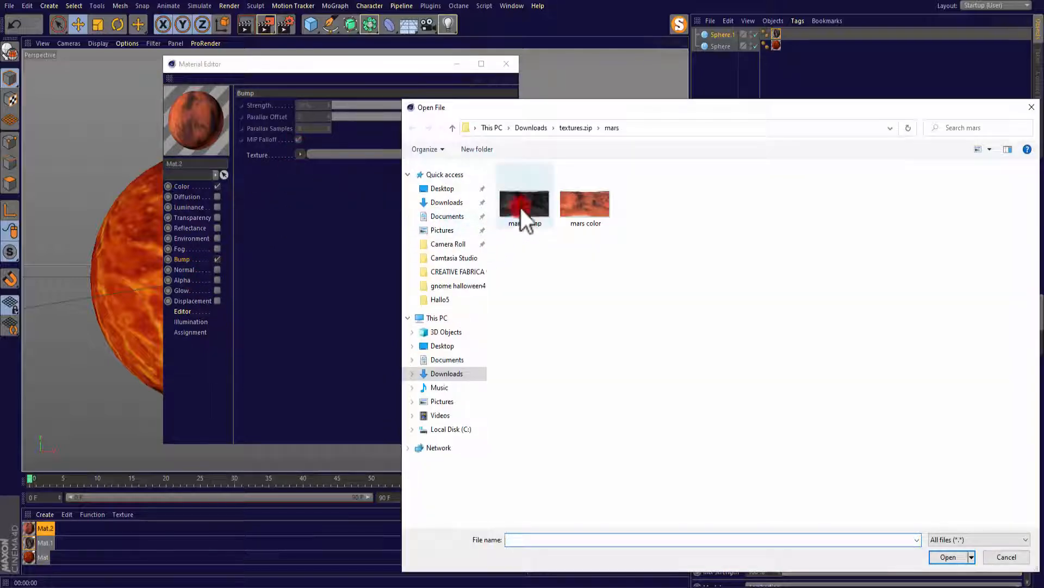
pyautogui.doubleClick(520, 208)
pyautogui.click(588, 339)
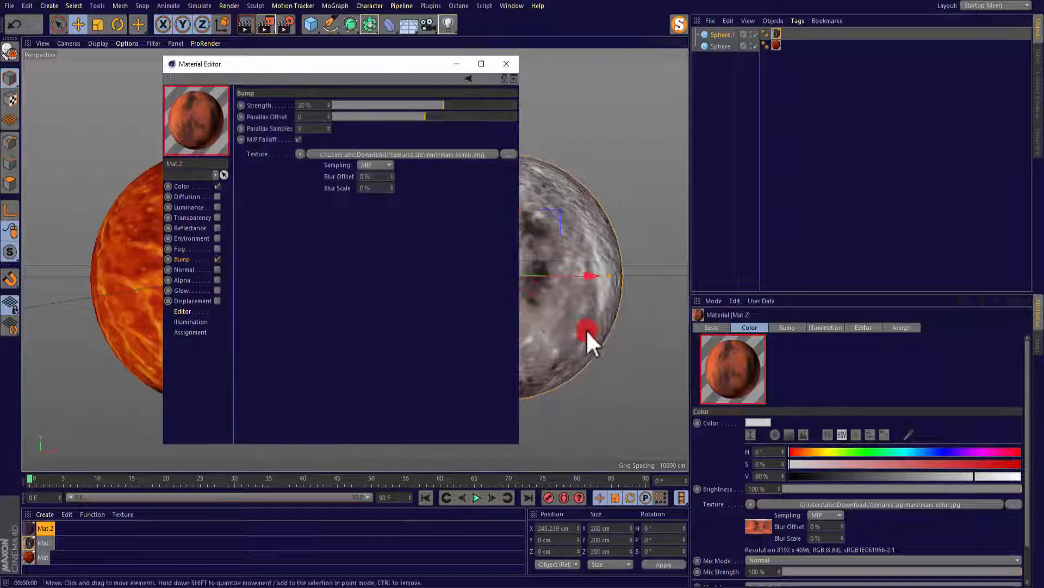
pyautogui.click(505, 65)
# Step: Duplicate the moon sphere and move the copy along the X axis to about 491 cm
pyautogui.moveTo(724, 24); pyautogui.dragTo(724, 33)
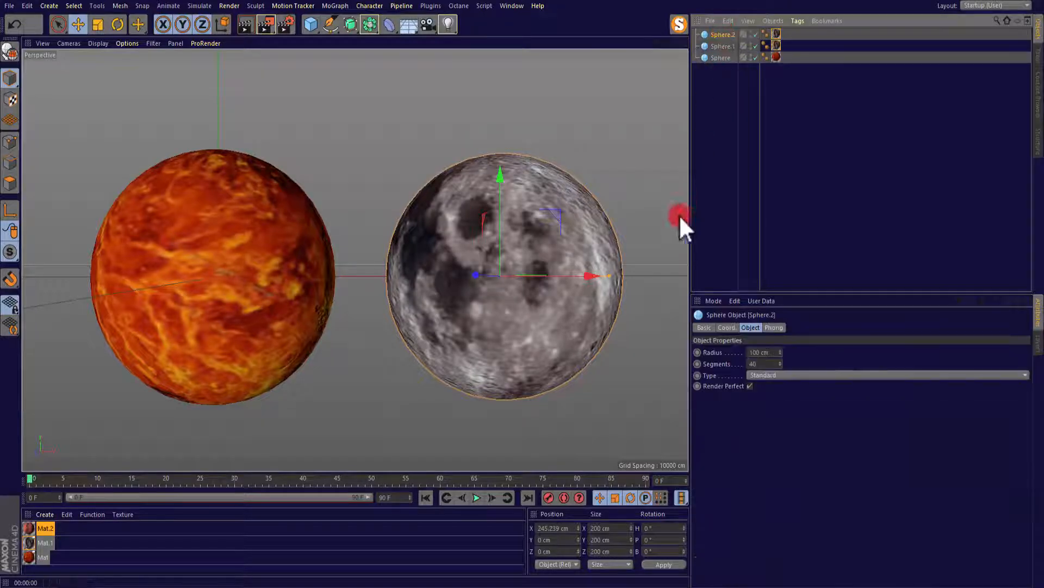
pyautogui.moveTo(593, 274); pyautogui.dragTo(672, 273)
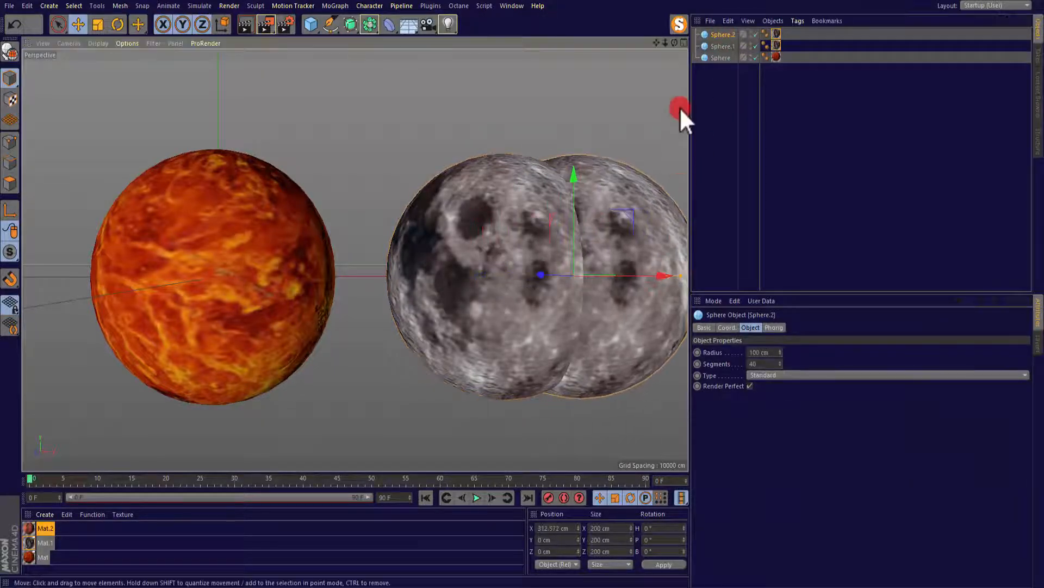
pyautogui.moveTo(665, 42); pyautogui.dragTo(499, 76)
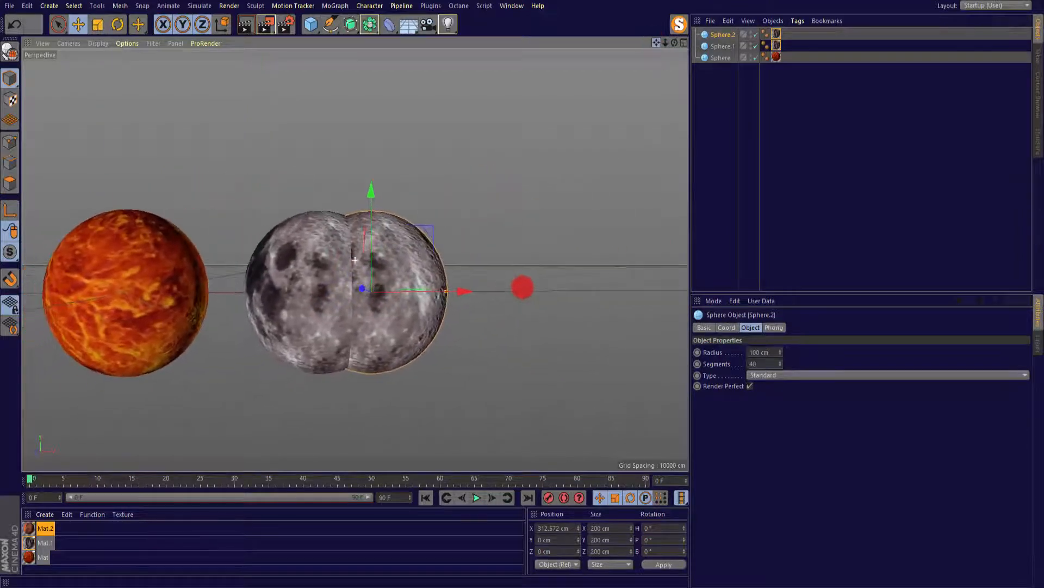
pyautogui.moveTo(465, 290); pyautogui.dragTo(596, 291)
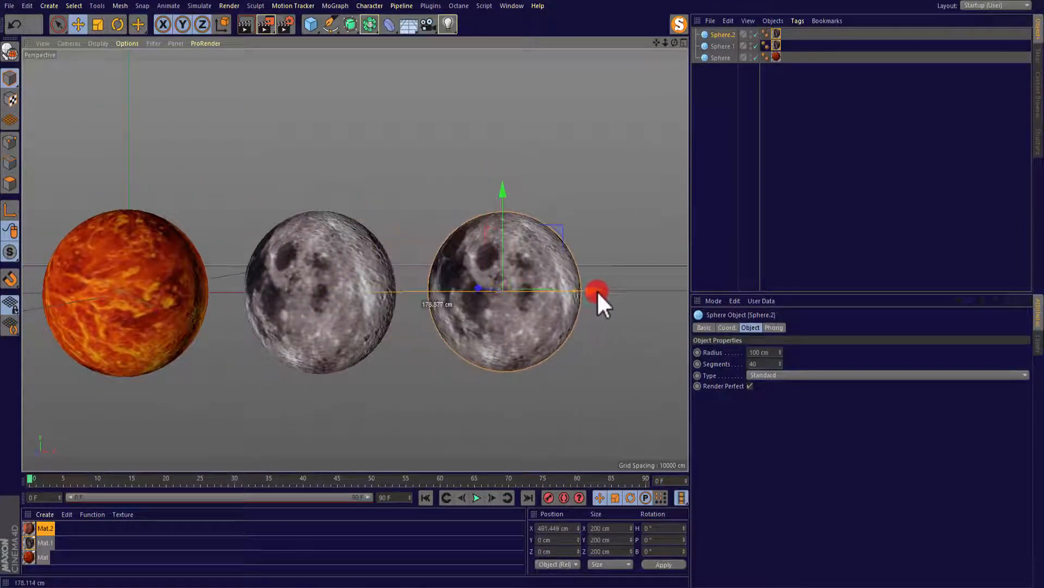
# Step: Delete the moon texture tag from the new sphere and apply the Mars material to it
pyautogui.click(778, 33)
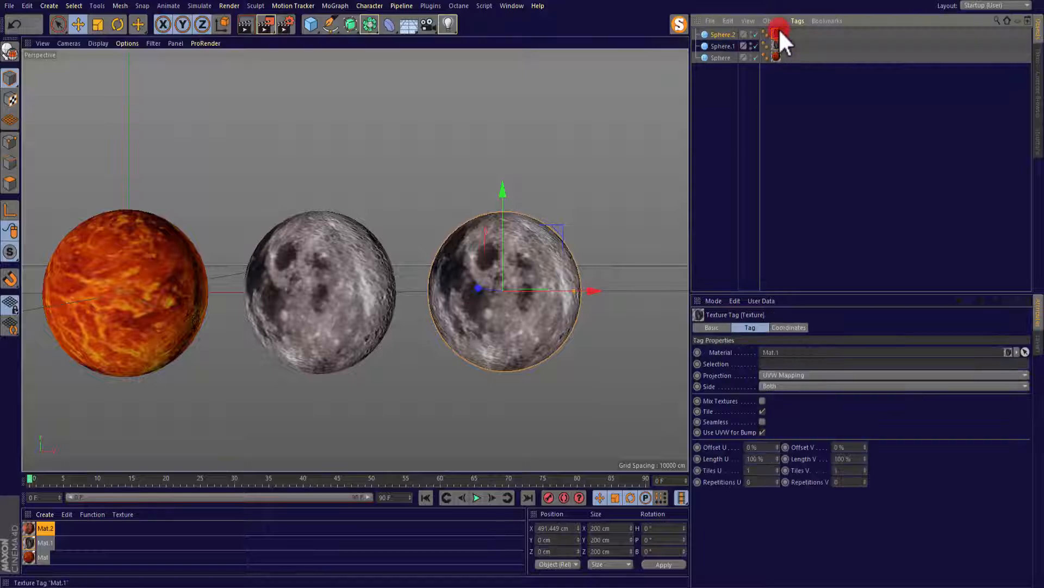
pyautogui.press('Delete')
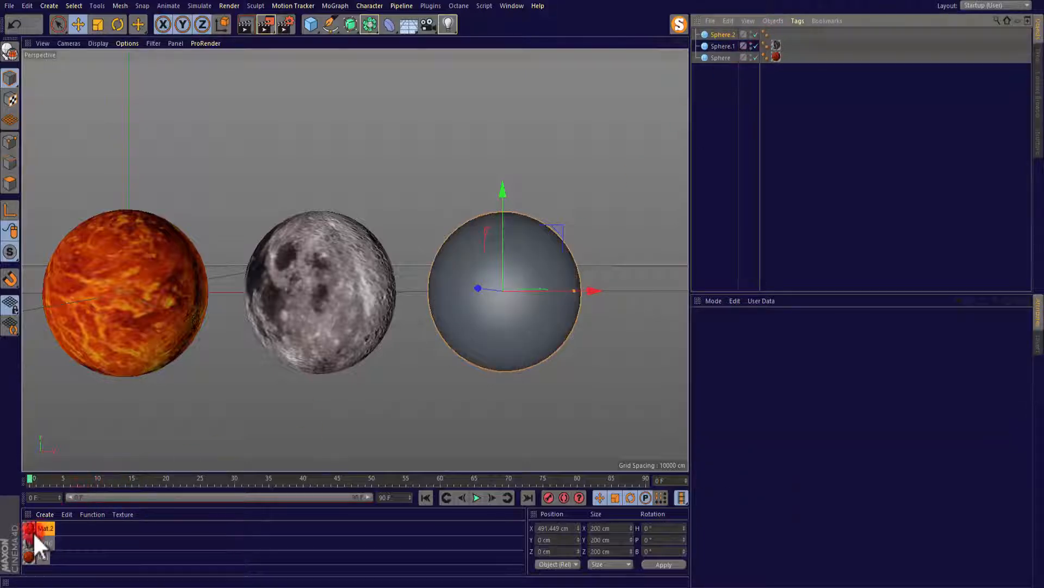
pyautogui.moveTo(31, 524); pyautogui.dragTo(541, 322)
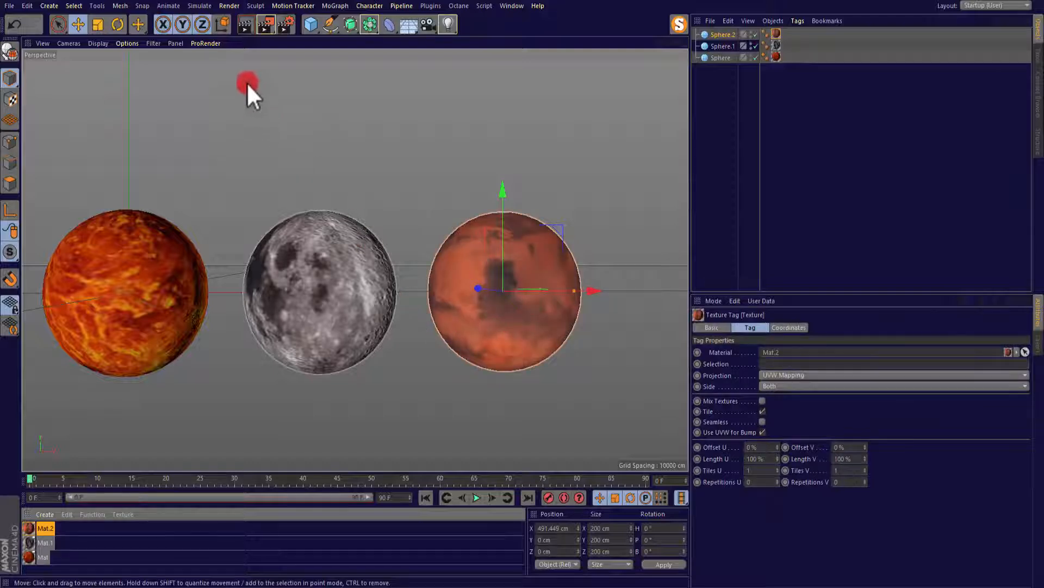
# Step: Render the three planets in the viewport from the front and from a raised diagonal angle
pyautogui.click(246, 27)
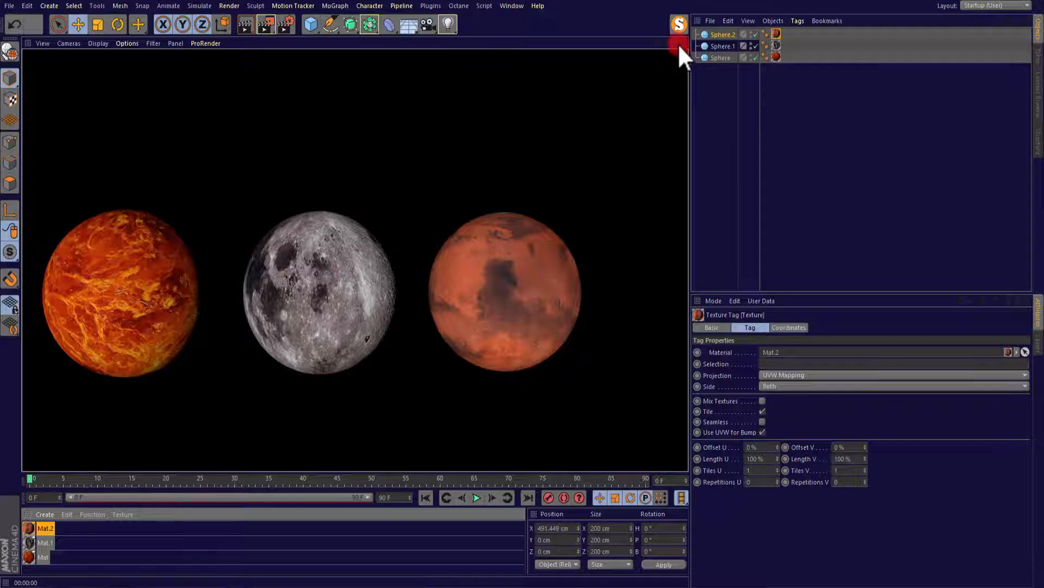
pyautogui.moveTo(675, 43)
pyautogui.mouseDown()
pyautogui.moveTo(652, 61)
pyautogui.moveTo(656, 43)
pyautogui.mouseUp()
pyautogui.click(661, 43)
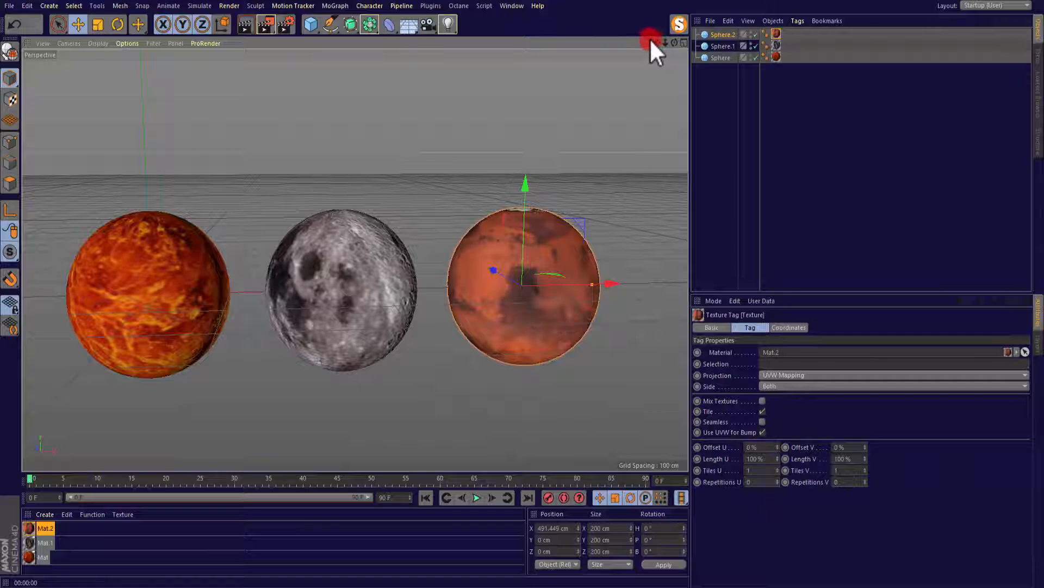
pyautogui.moveTo(675, 43); pyautogui.dragTo(289, 54)
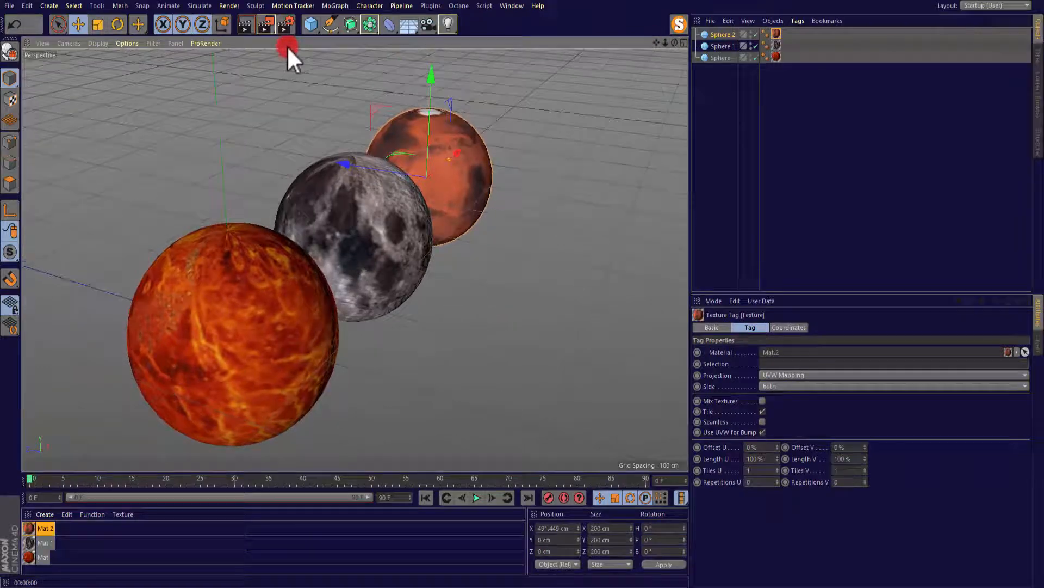
pyautogui.click(245, 24)
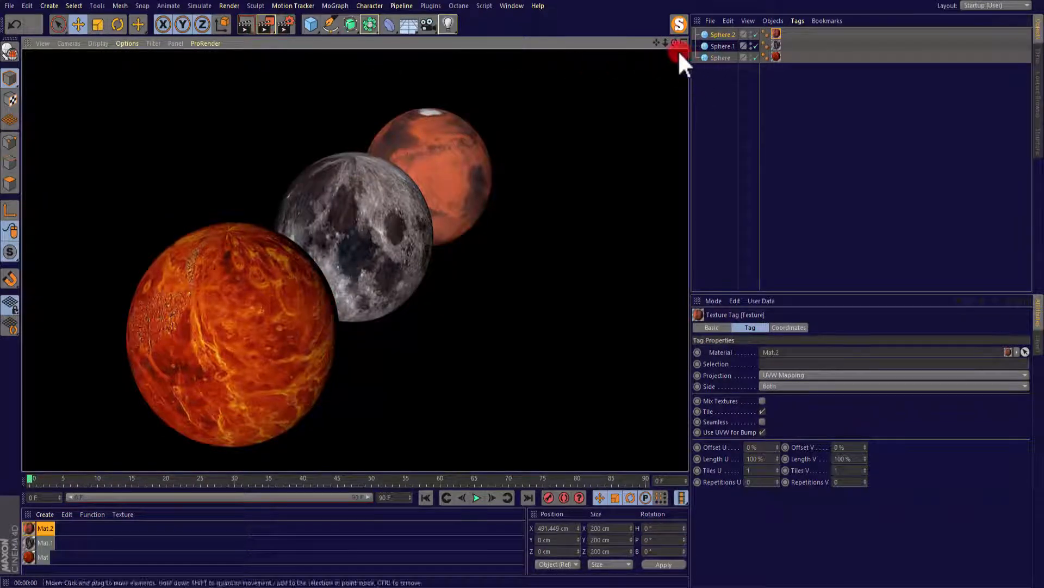
# Step: Move the moon and Mars spheres farther from Venus along the X axis, Mars to about 707 cm, and render the view
pyautogui.moveTo(674, 42); pyautogui.dragTo(522, 287)
pyautogui.click(724, 35)
pyautogui.click(727, 45)
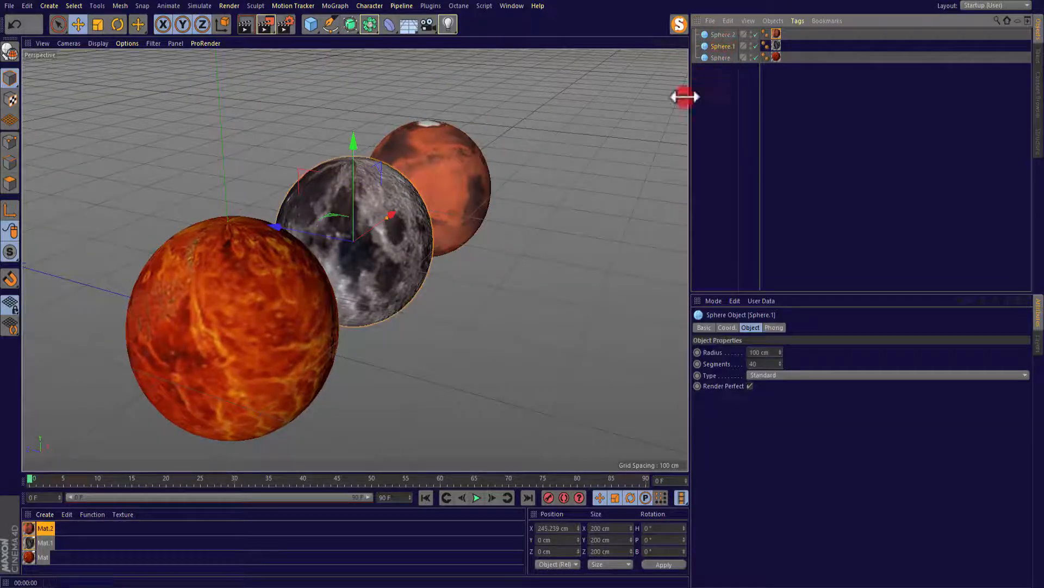
pyautogui.click(707, 57)
pyautogui.keyDown('ctrl'); pyautogui.click(725, 35); pyautogui.keyUp('ctrl')
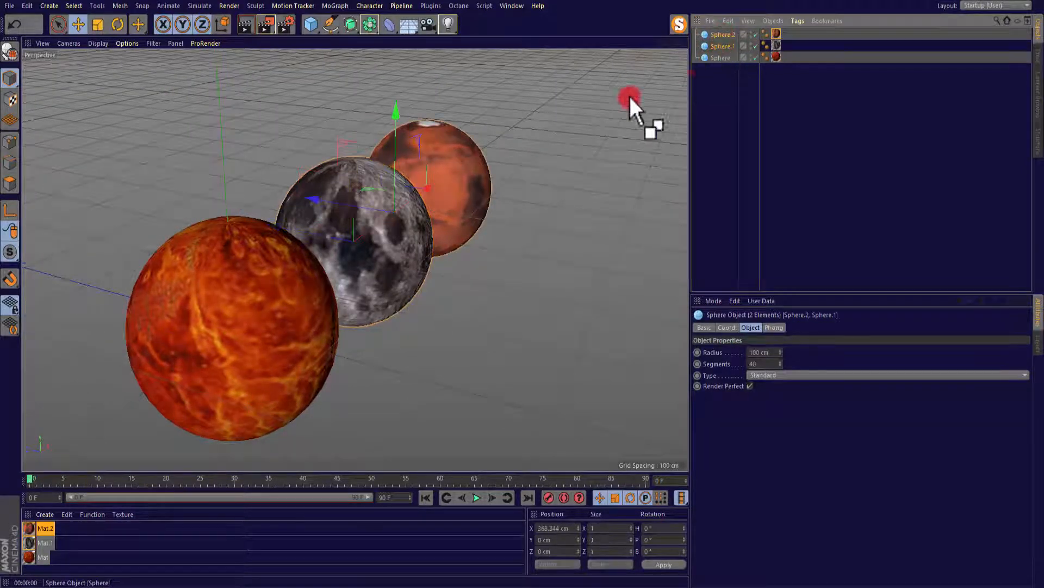
pyautogui.moveTo(427, 180); pyautogui.dragTo(502, 141)
pyautogui.click(480, 153)
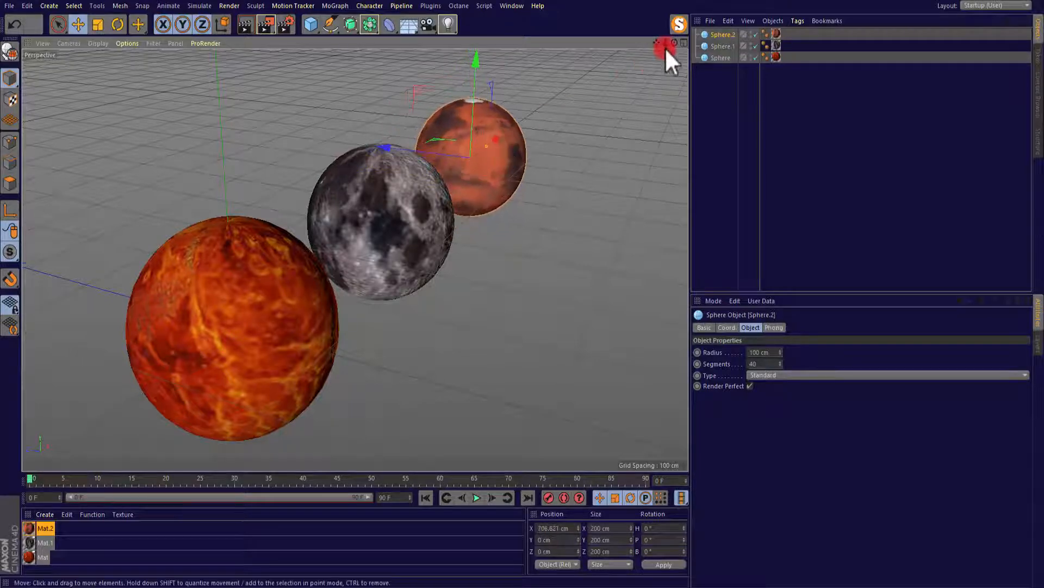
pyautogui.moveTo(671, 43); pyautogui.dragTo(522, 287)
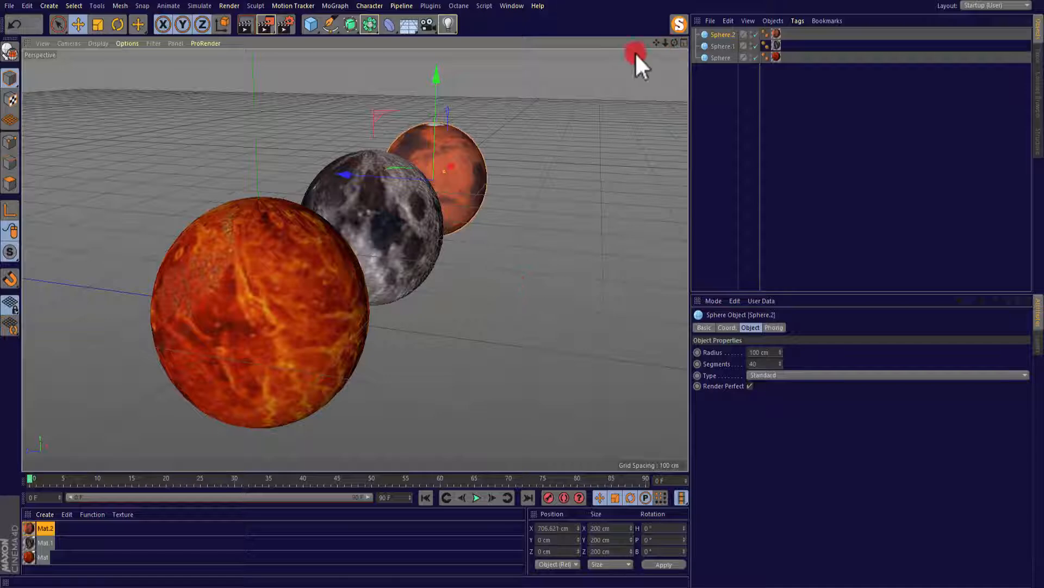
pyautogui.click(244, 26)
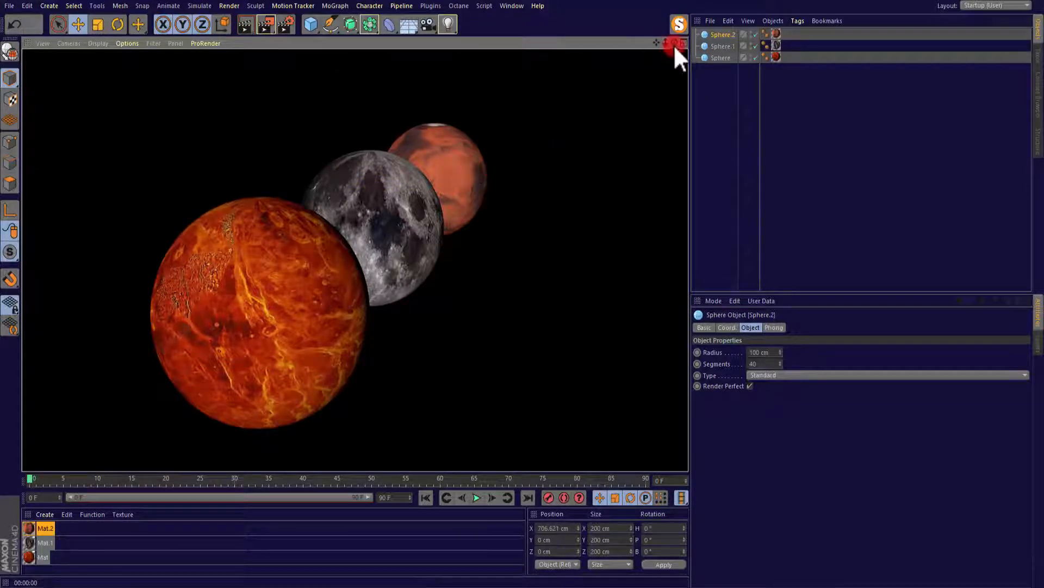
# Step: Add a light and move it in front of the planets to about X 200 cm, Y 60 cm, Z -362 cm
pyautogui.moveTo(674, 42); pyautogui.dragTo(522, 286)
pyautogui.moveTo(658, 43); pyautogui.dragTo(522, 289)
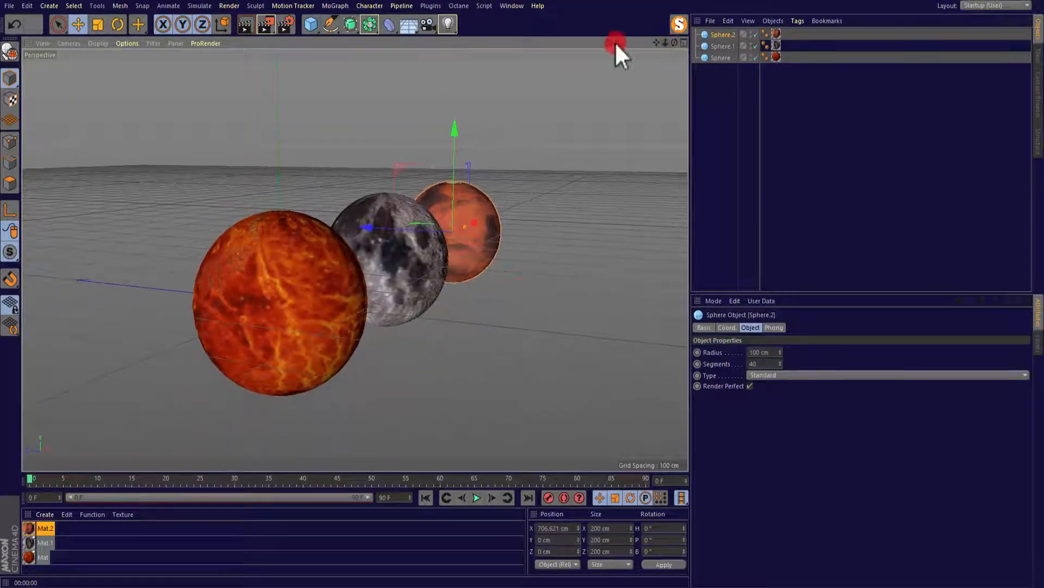
pyautogui.click(448, 25)
pyautogui.click(488, 39)
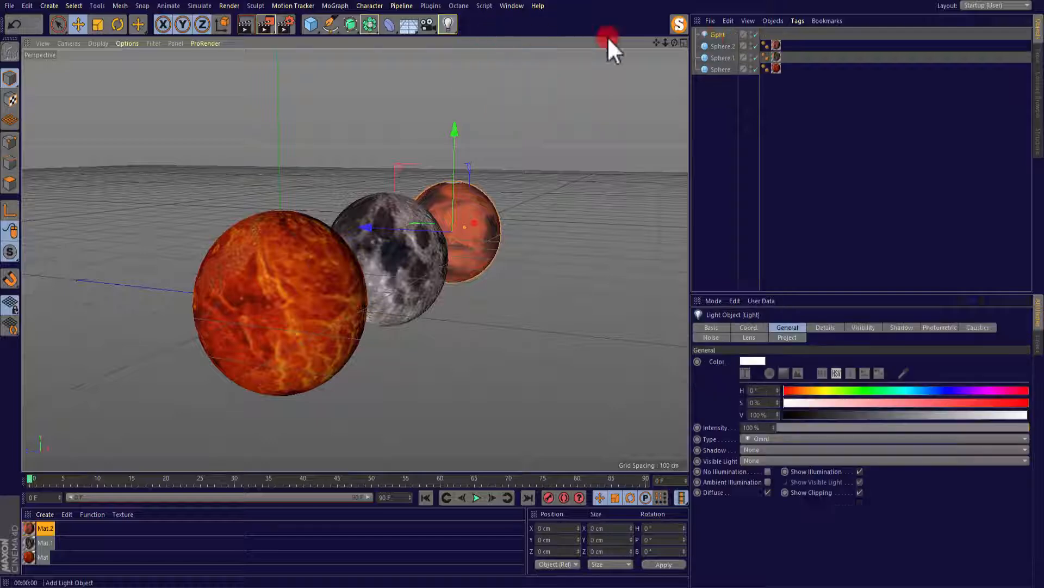
pyautogui.moveTo(207, 289); pyautogui.dragTo(544, 366)
pyautogui.moveTo(662, 41); pyautogui.dragTo(524, 225)
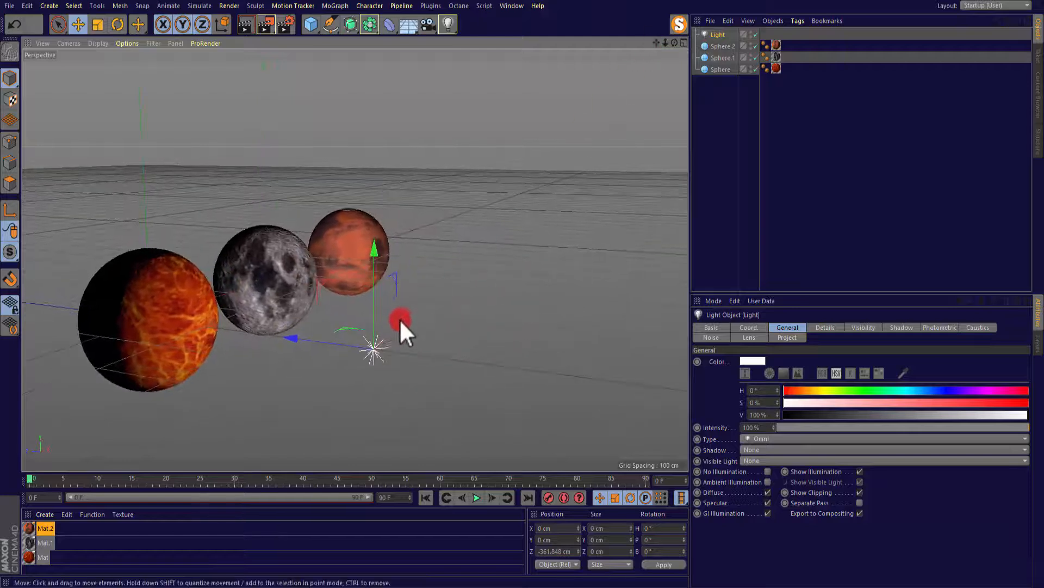
pyautogui.moveTo(401, 321); pyautogui.dragTo(403, 192)
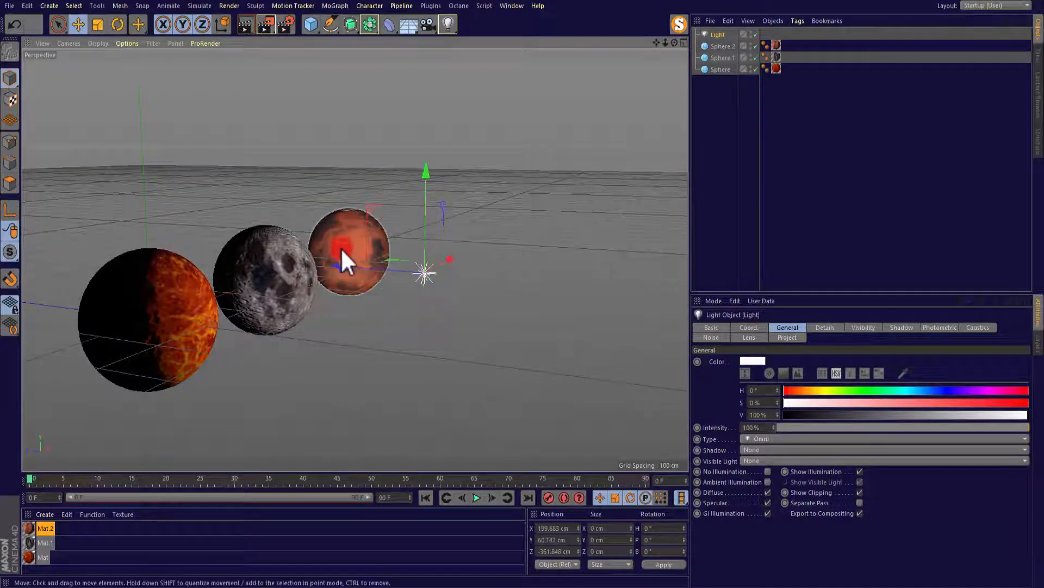
# Step: Move the light farther from the planets to about Z -836 cm and raise its intensity to 147%
pyautogui.moveTo(341, 265); pyautogui.dragTo(603, 311)
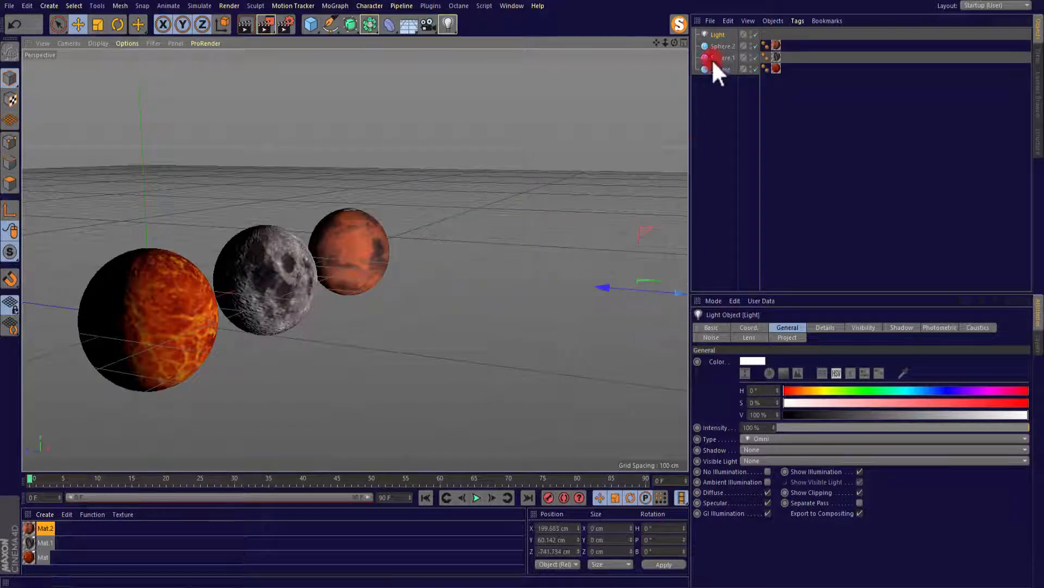
pyautogui.moveTo(675, 41); pyautogui.dragTo(596, 70)
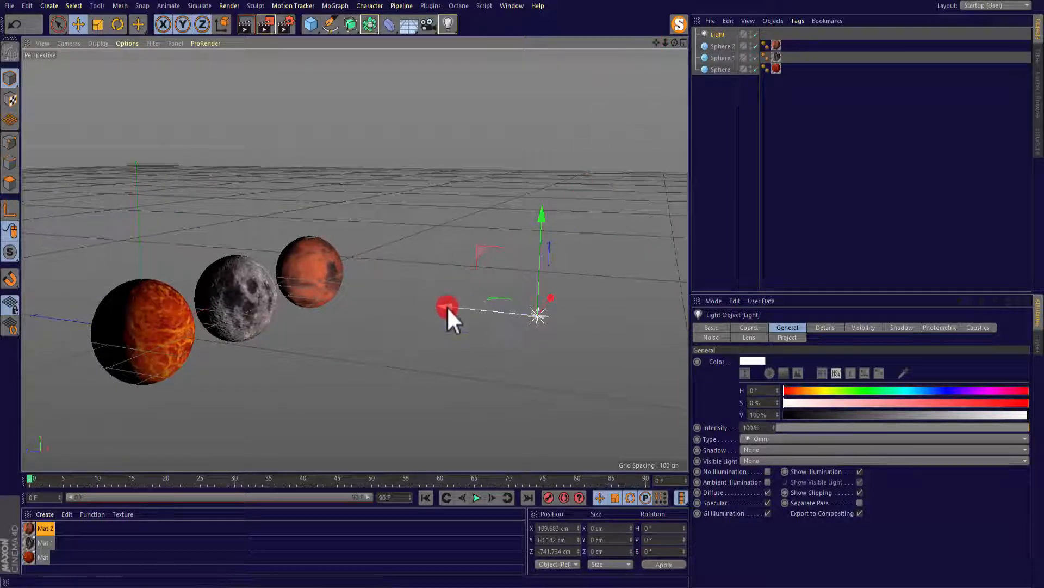
pyautogui.moveTo(447, 308); pyautogui.dragTo(498, 310)
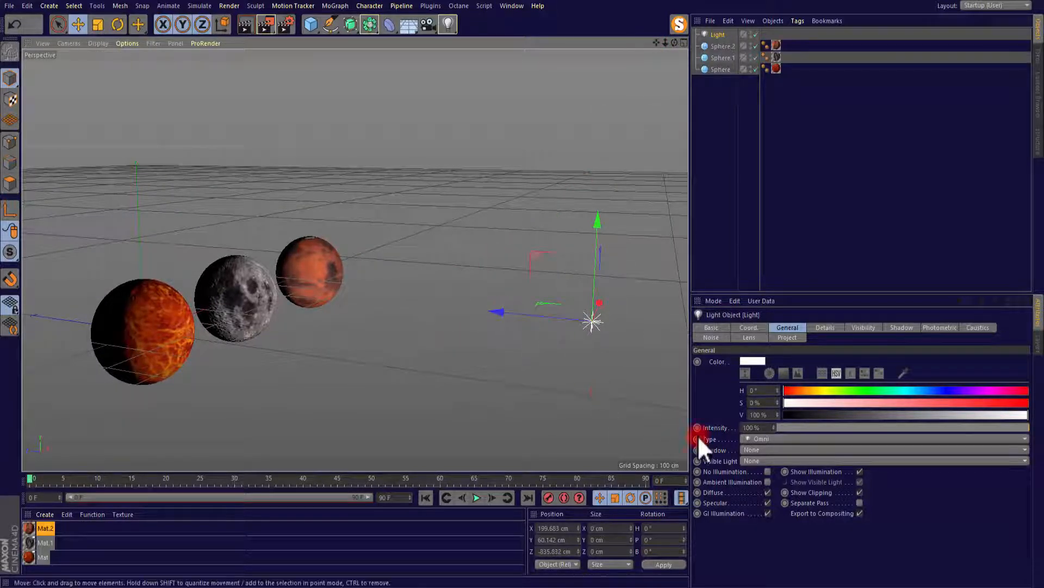
pyautogui.moveTo(773, 427); pyautogui.dragTo(773, 426)
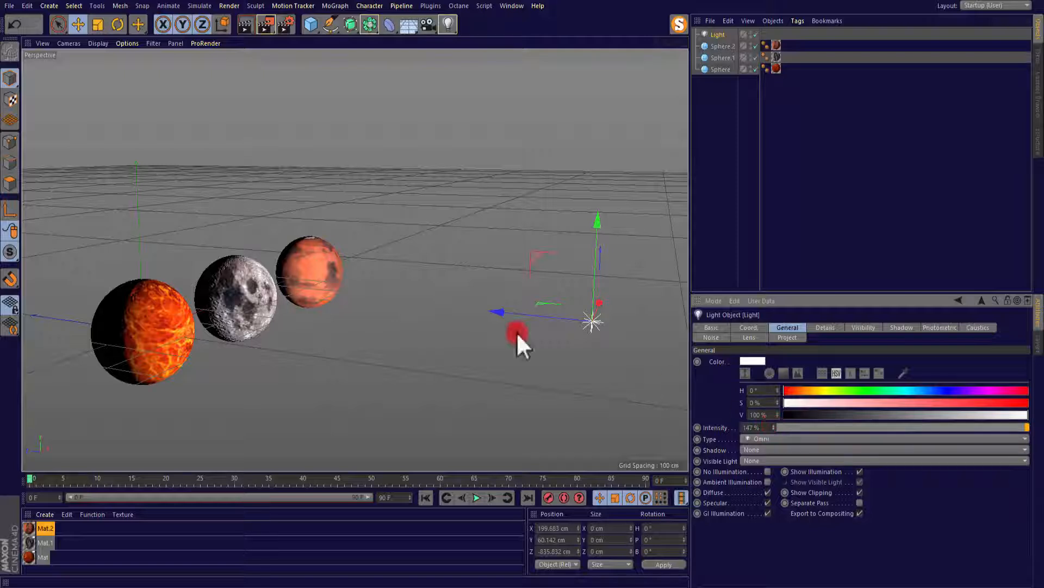
# Step: Render the lit planets in the viewport from several angles, first at a distance and then in closer views
pyautogui.click(244, 27)
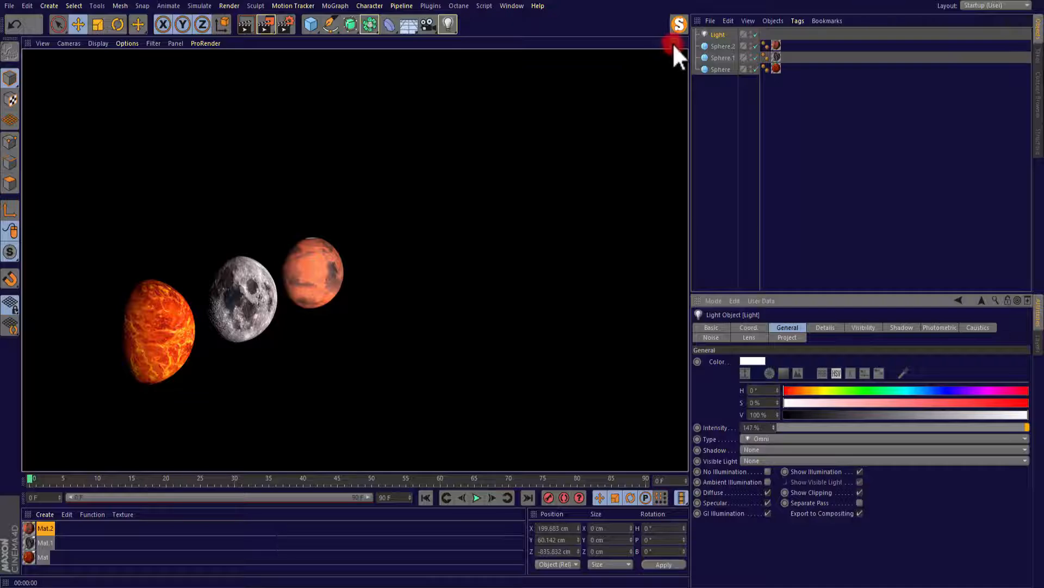
pyautogui.moveTo(674, 43); pyautogui.dragTo(715, 52)
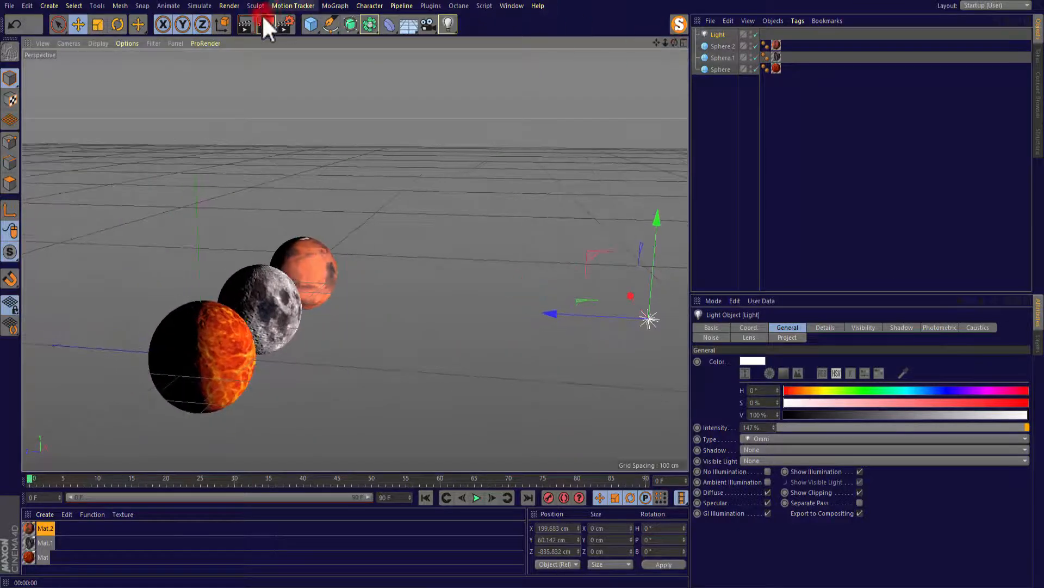
pyautogui.click(243, 26)
pyautogui.scroll(3, 162, 351)
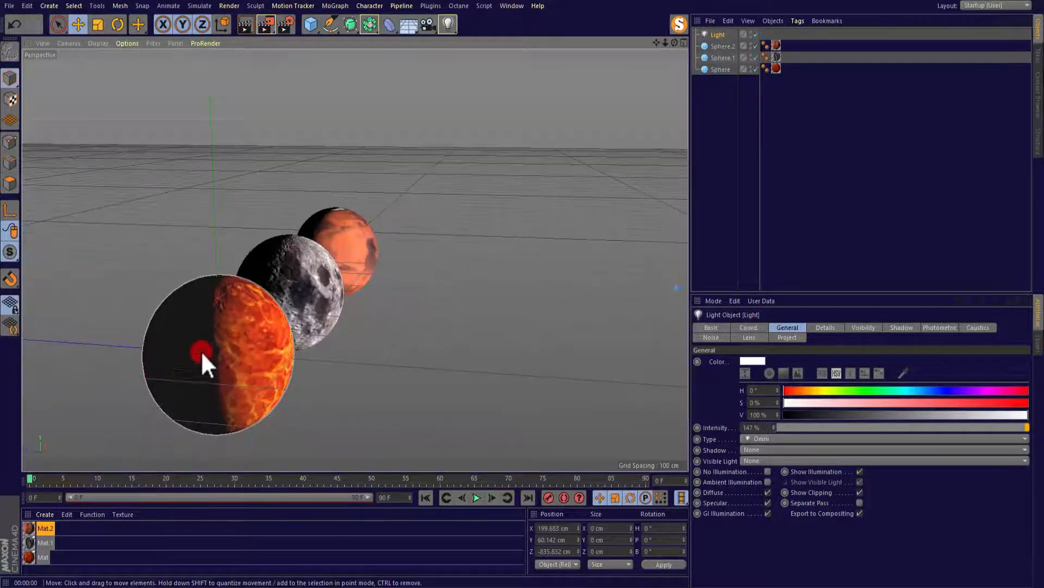
pyautogui.scroll(4, 200, 351)
pyautogui.scroll(-2, 613, 112)
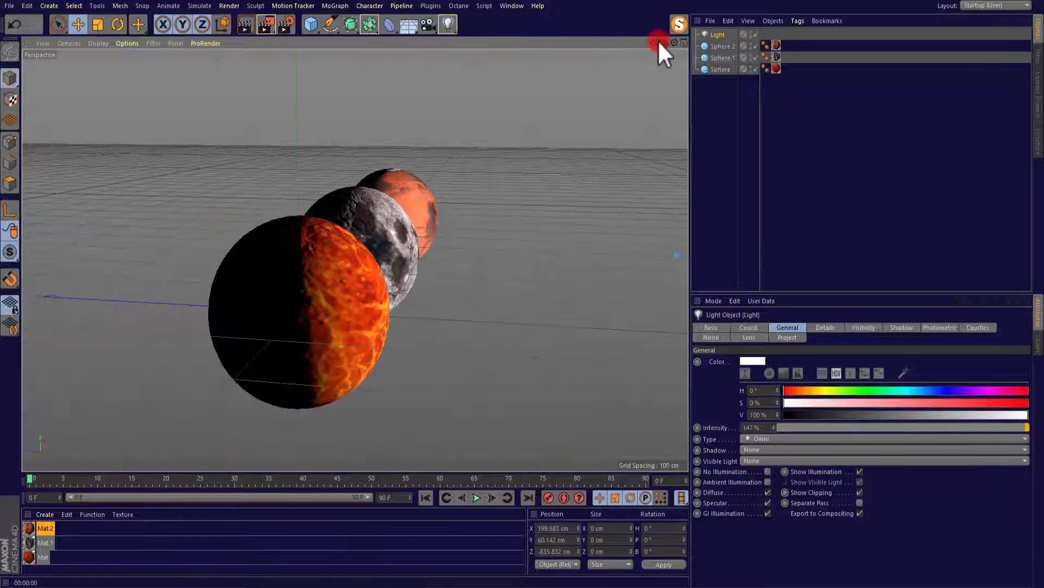
pyautogui.moveTo(657, 42); pyautogui.dragTo(625, 29)
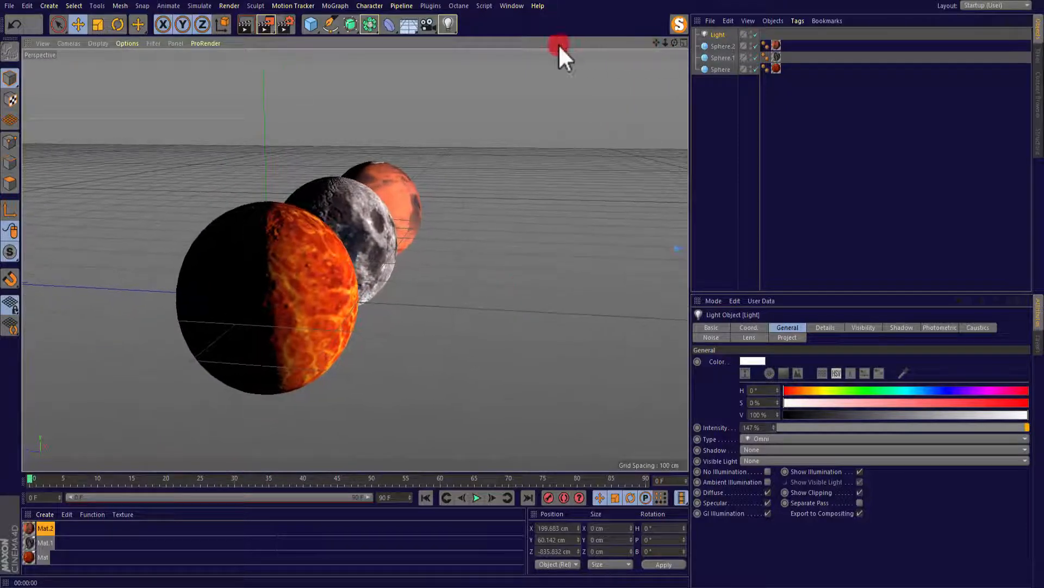
pyautogui.click(244, 24)
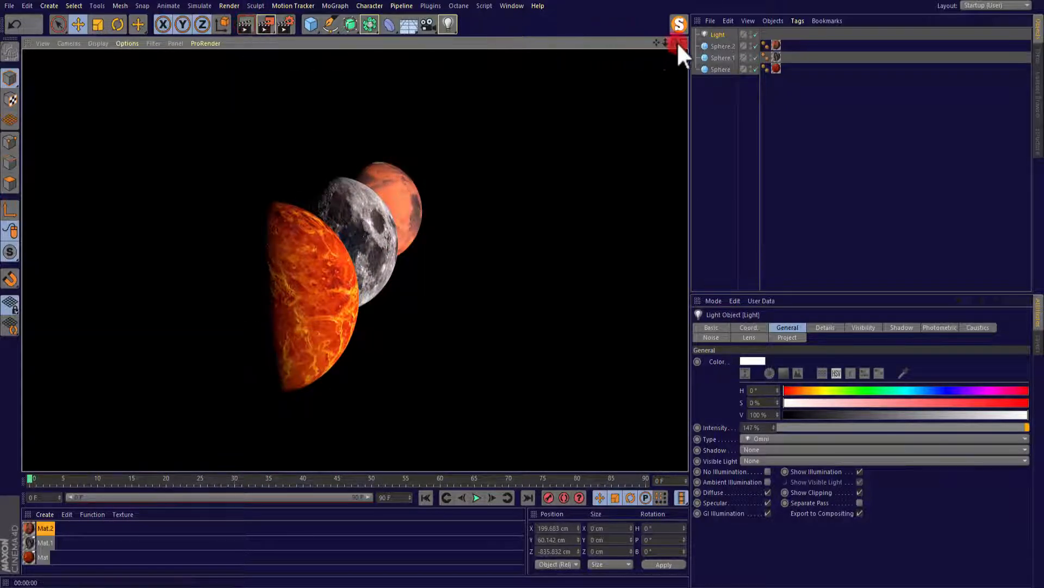
pyautogui.moveTo(675, 43); pyautogui.dragTo(660, 22)
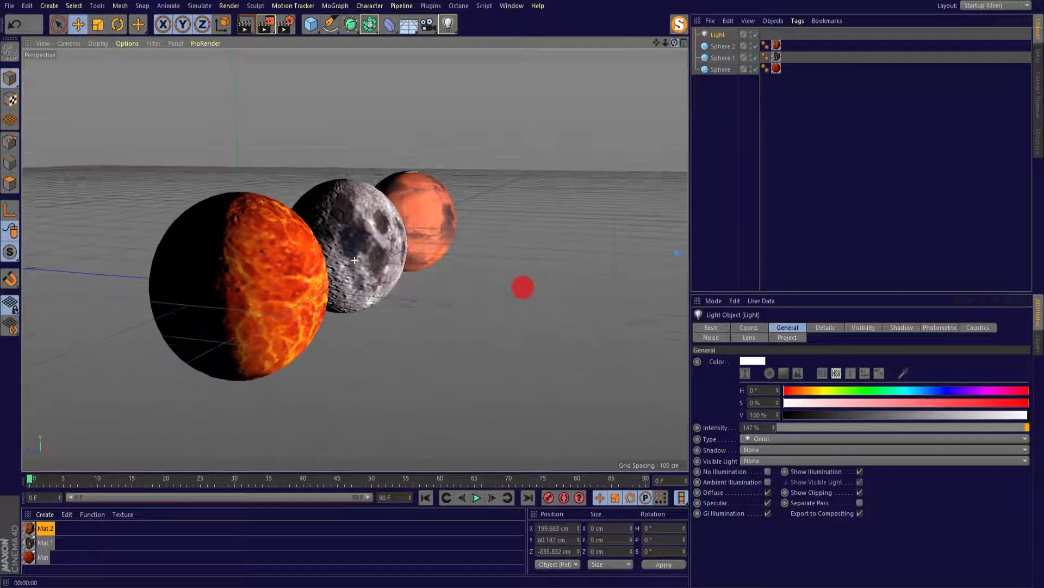
pyautogui.click(244, 25)
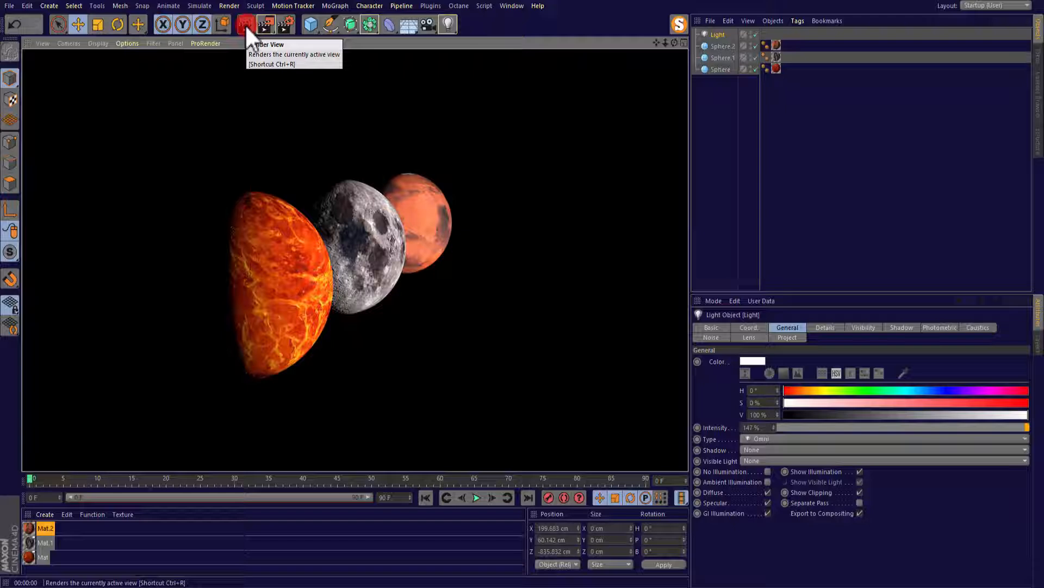
# Step: Scale the Venus sphere up uniformly to about 274 cm in diameter
pyautogui.moveTo(666, 43); pyautogui.dragTo(659, 43)
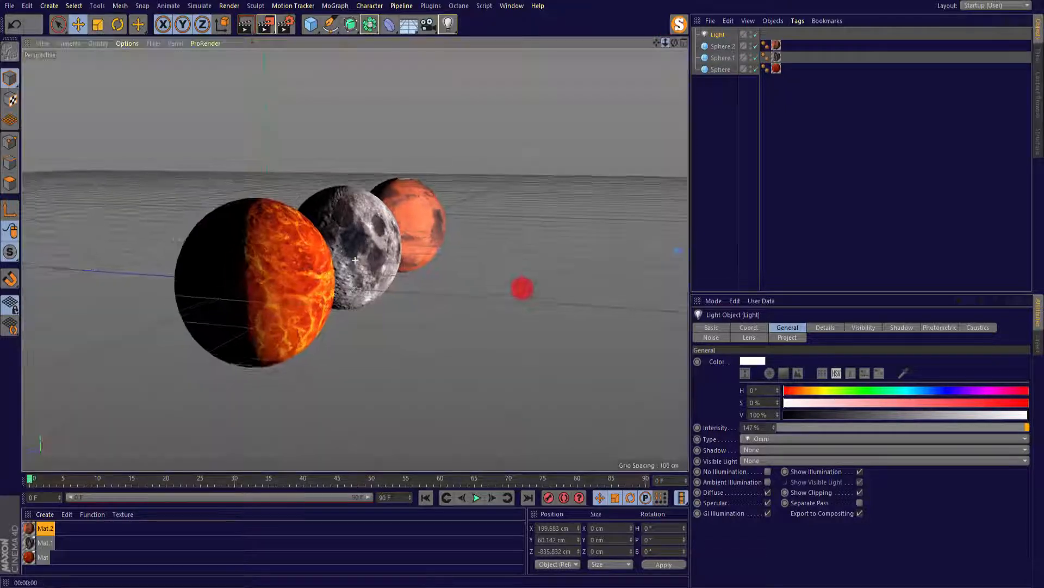
pyautogui.moveTo(522, 288); pyautogui.dragTo(481, 134)
pyautogui.click(315, 258)
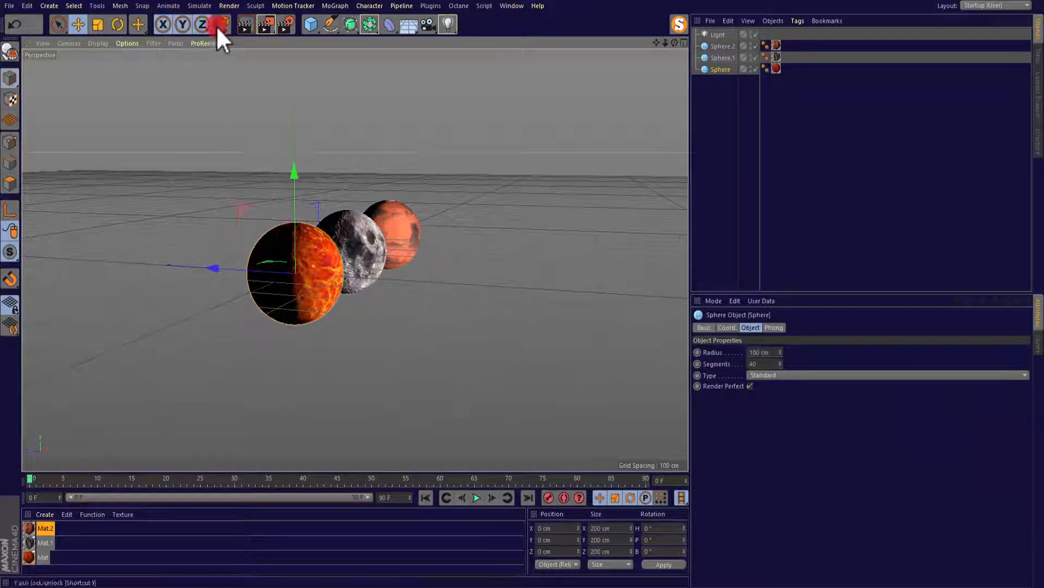
pyautogui.click(98, 24)
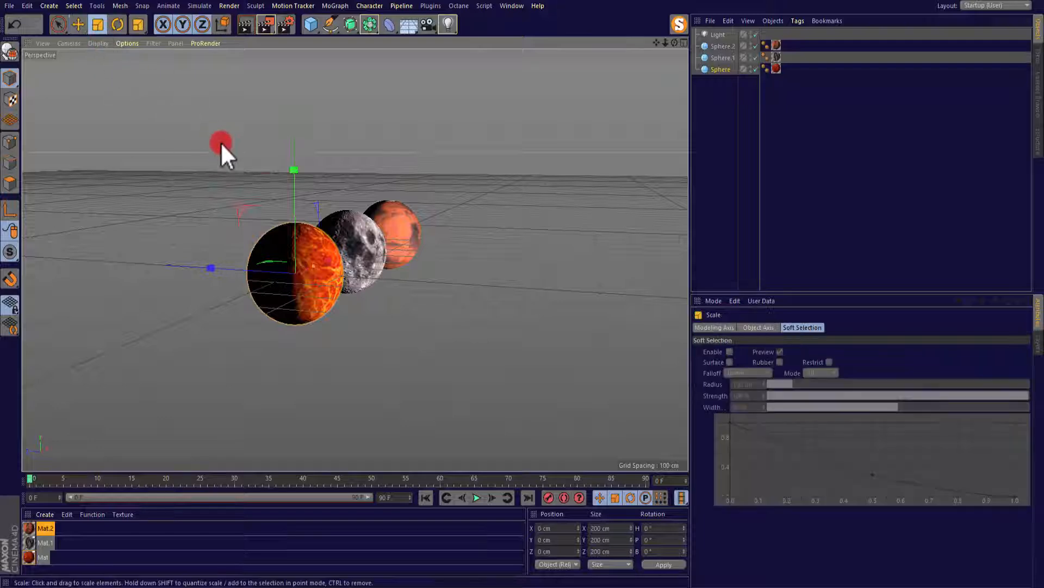
pyautogui.moveTo(264, 172); pyautogui.dragTo(379, 91)
# Step: Move Venus away from the other planets to about X -235 cm, Z 300 cm
pyautogui.click(57, 25)
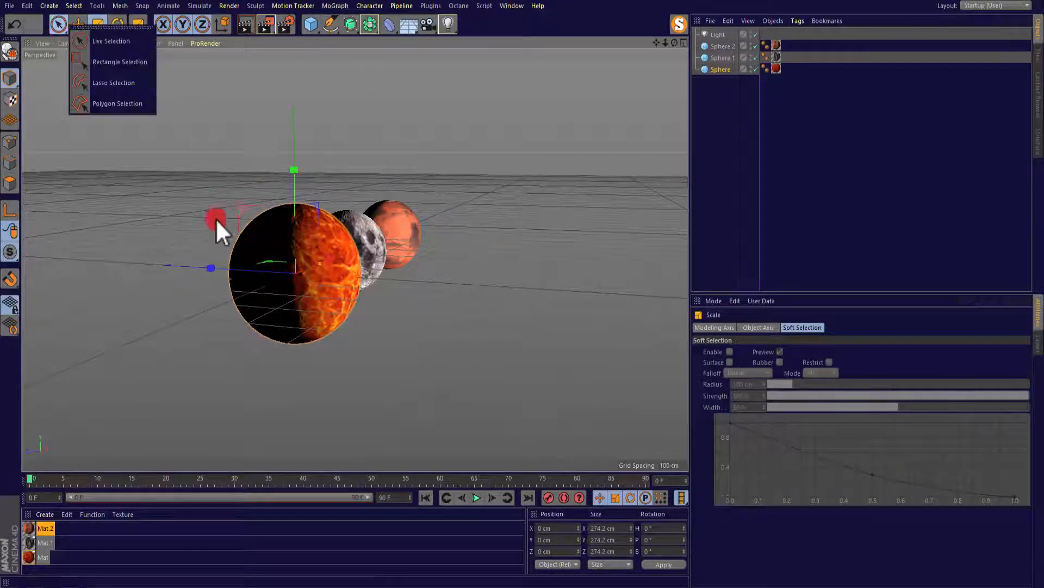
pyautogui.click(91, 33)
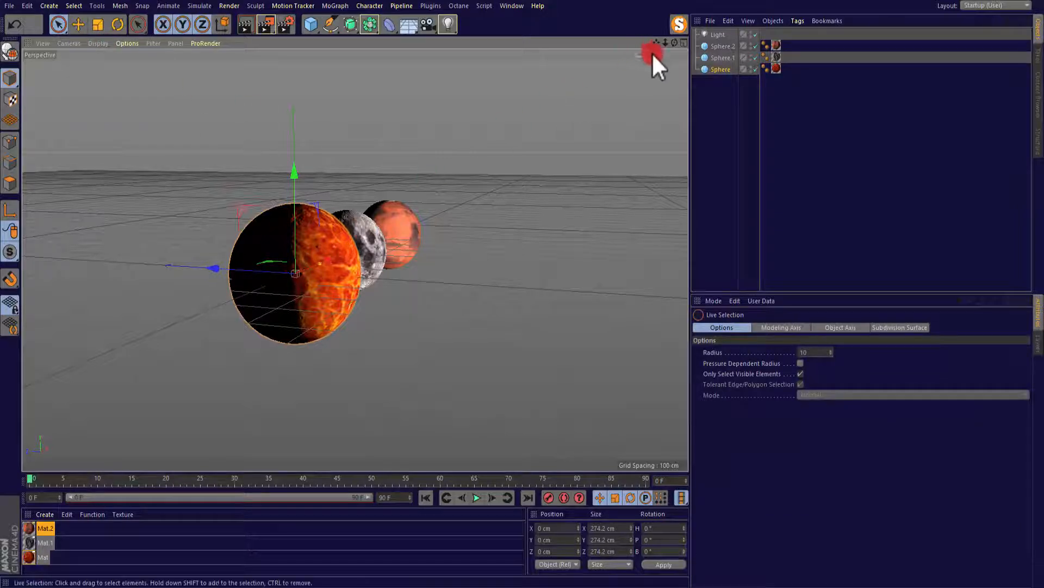
pyautogui.moveTo(675, 42); pyautogui.dragTo(299, 252)
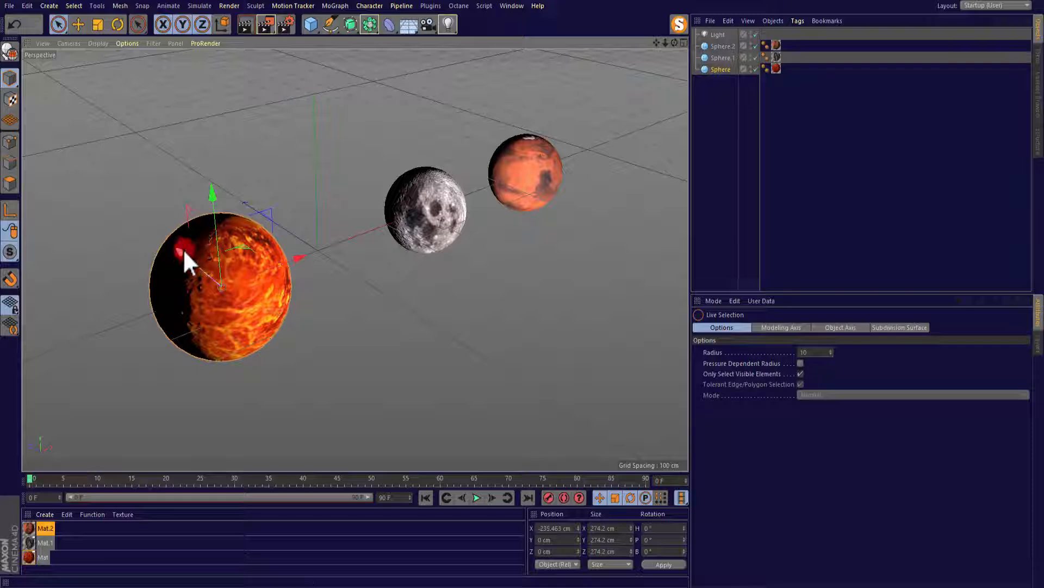
pyautogui.moveTo(183, 249); pyautogui.dragTo(149, 186)
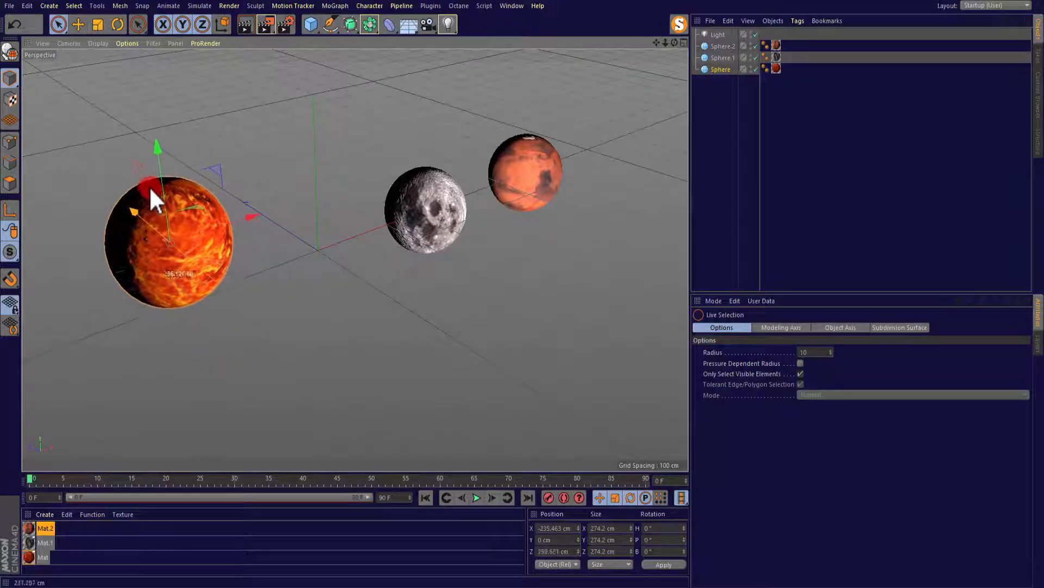
# Step: Move the moon to about X 4 cm, Z -490 cm and scale it down to about 140 cm in diameter
pyautogui.click(425, 206)
pyautogui.moveTo(376, 191); pyautogui.dragTo(538, 253)
pyautogui.moveTo(656, 264); pyautogui.dragTo(536, 302)
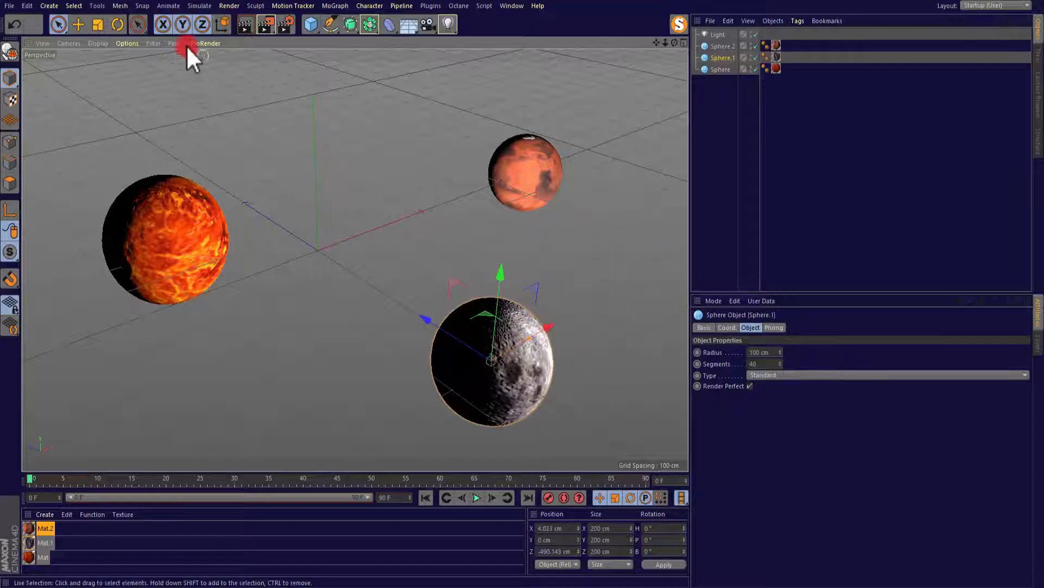
pyautogui.click(98, 24)
pyautogui.moveTo(487, 229); pyautogui.dragTo(433, 256)
# Step: Scale Mars up to about 274 cm in diameter and move it to about Y -51 cm, Z 210 cm
pyautogui.click(537, 153)
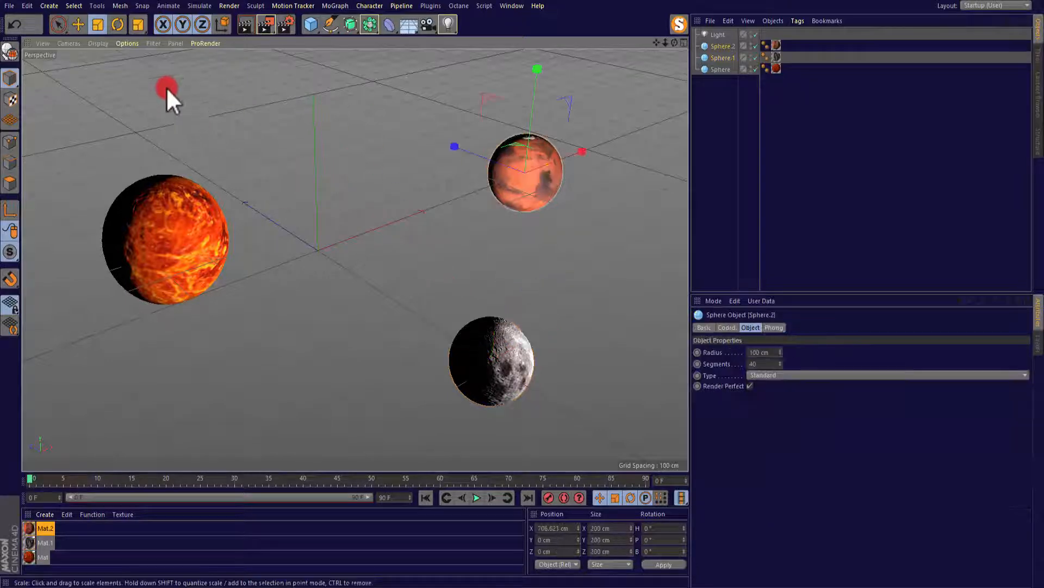
pyautogui.moveTo(372, 116); pyautogui.dragTo(554, 77)
pyautogui.click(61, 26)
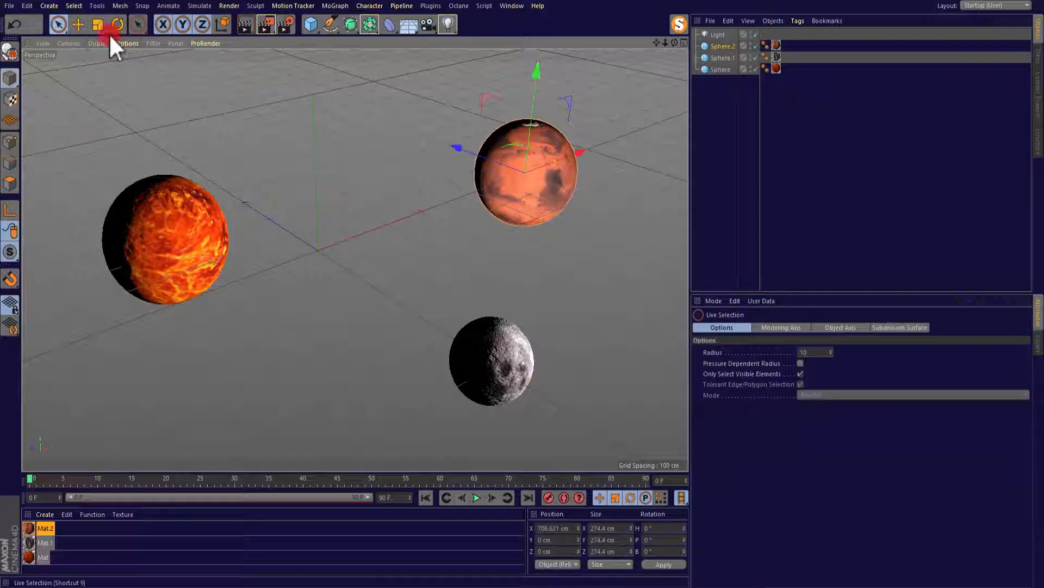
pyautogui.moveTo(457, 145); pyautogui.dragTo(475, 83)
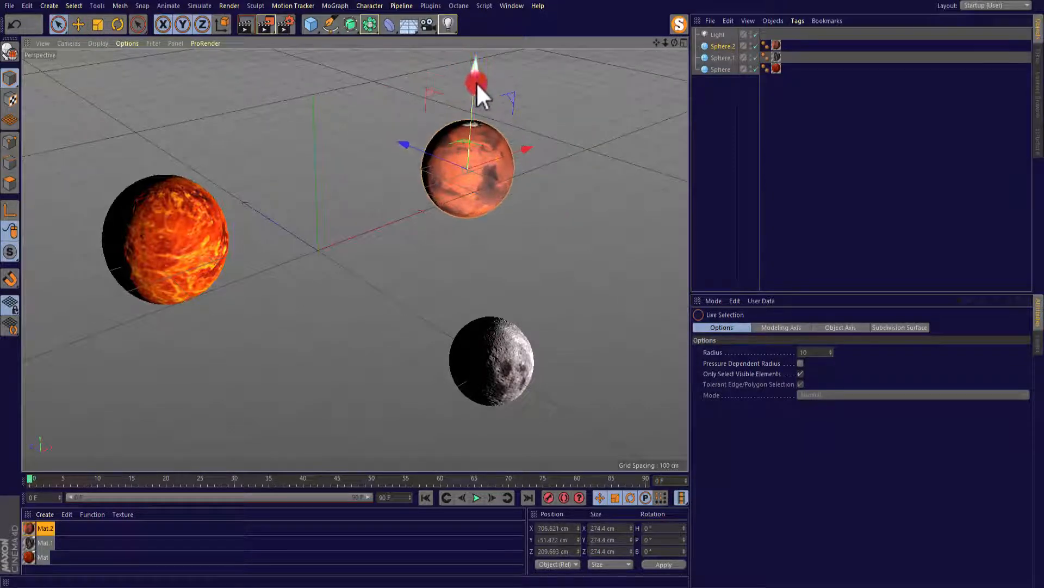
# Step: Move the moon along X and slightly down, to about X 489 cm, Y -35 cm
pyautogui.click(502, 339)
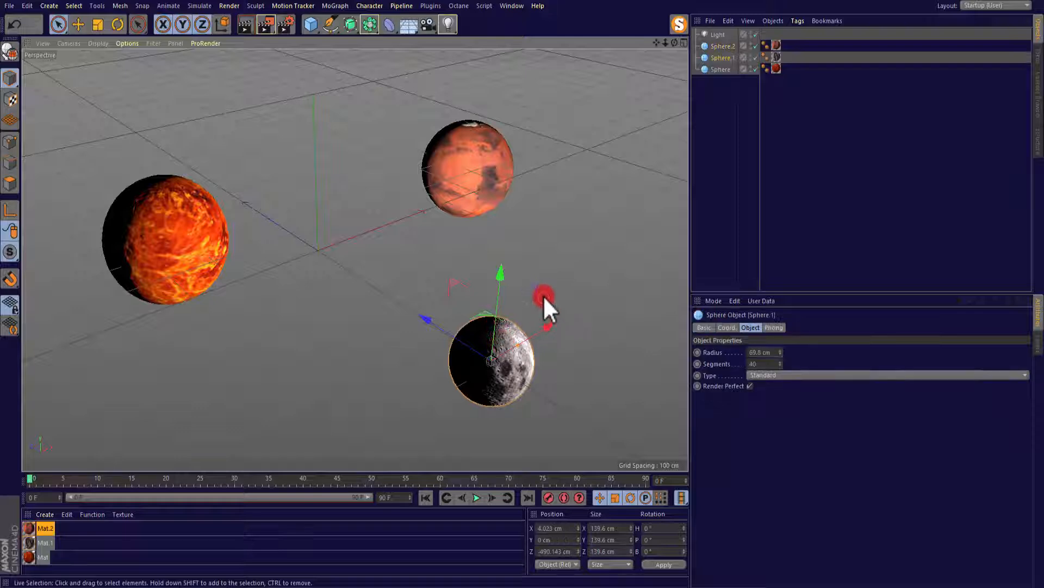
pyautogui.click(531, 285)
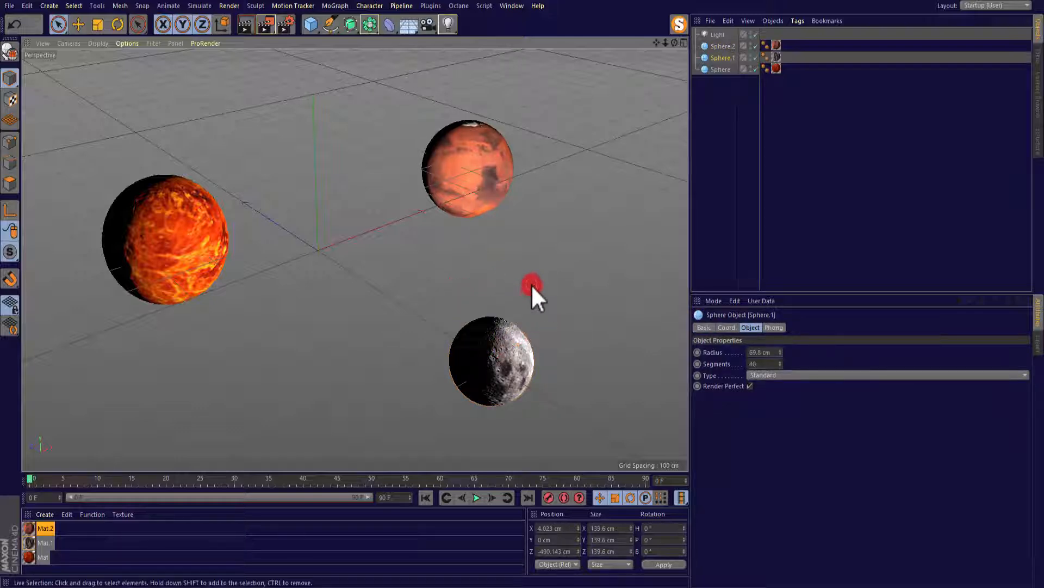
pyautogui.click(512, 328)
pyautogui.moveTo(537, 288); pyautogui.dragTo(683, 106)
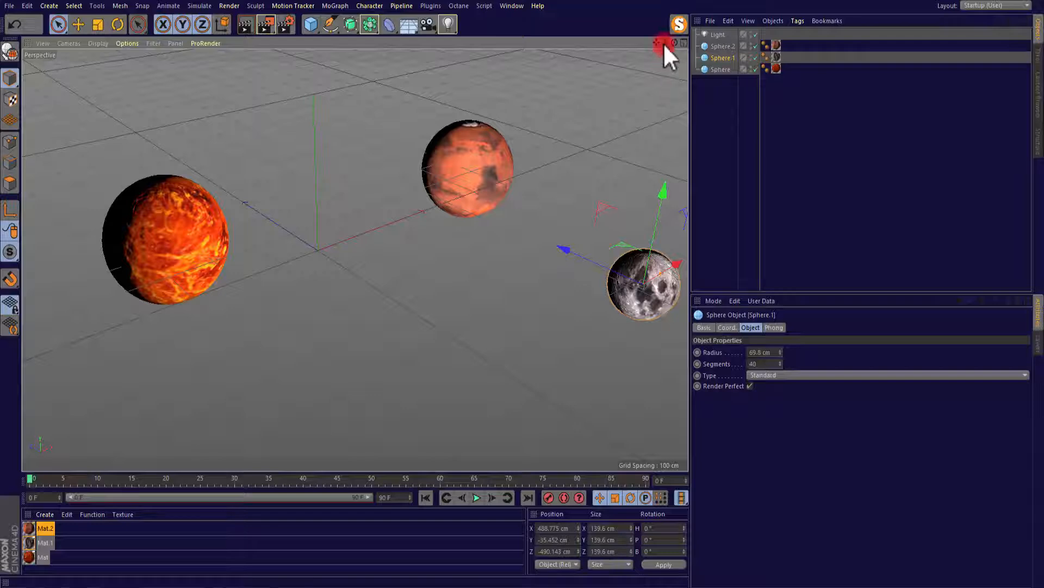
# Step: Lower Mars and shift it along X to about X 586 cm, Y -196 cm, and render the view
pyautogui.moveTo(663, 44)
pyautogui.mouseDown()
pyautogui.moveTo(642, 48)
pyautogui.moveTo(662, 40)
pyautogui.mouseUp()
pyautogui.click(443, 187)
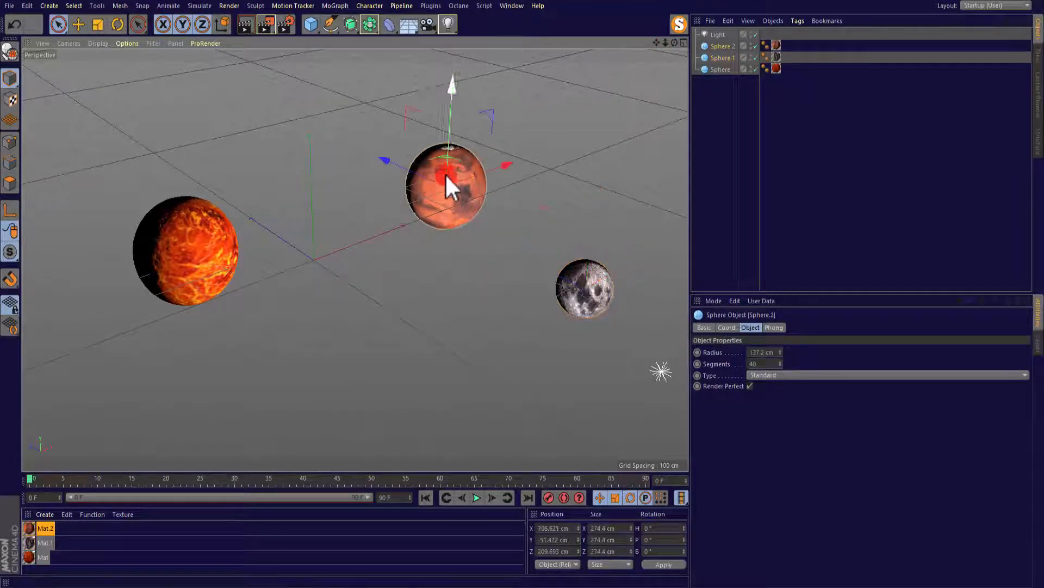
pyautogui.moveTo(445, 186); pyautogui.dragTo(424, 193)
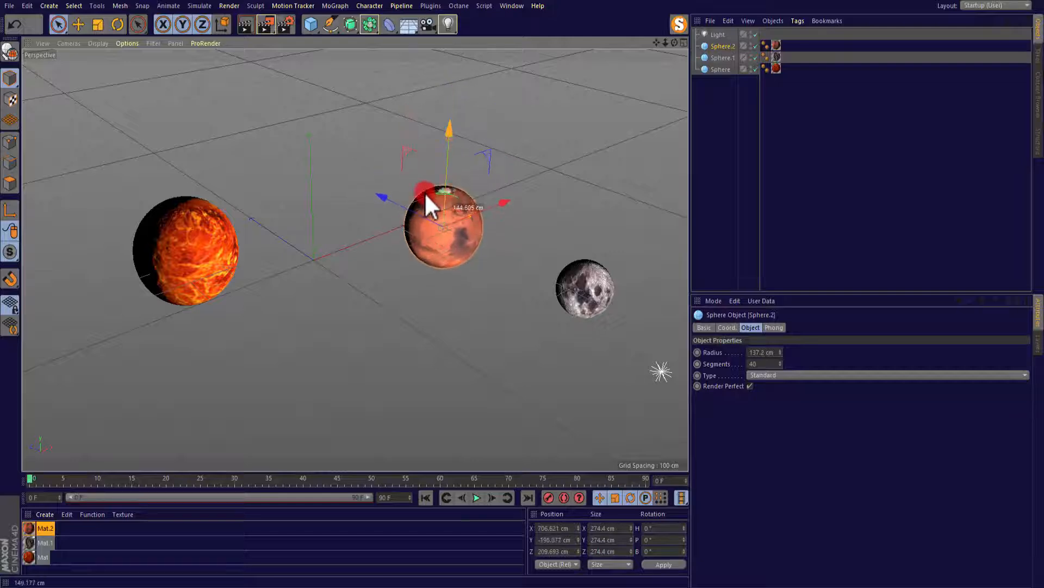
pyautogui.moveTo(510, 206); pyautogui.dragTo(482, 207)
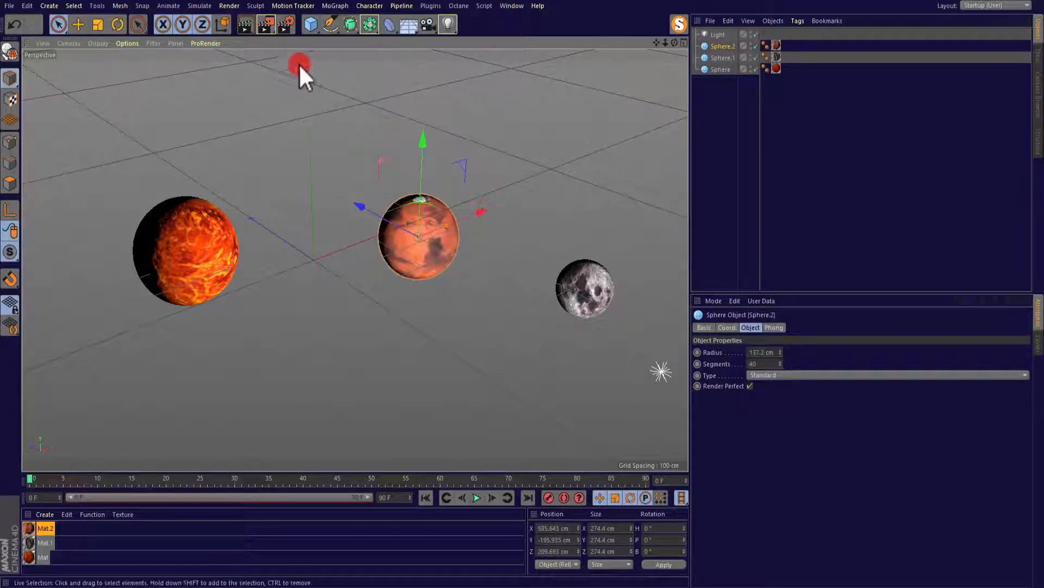
pyautogui.click(245, 25)
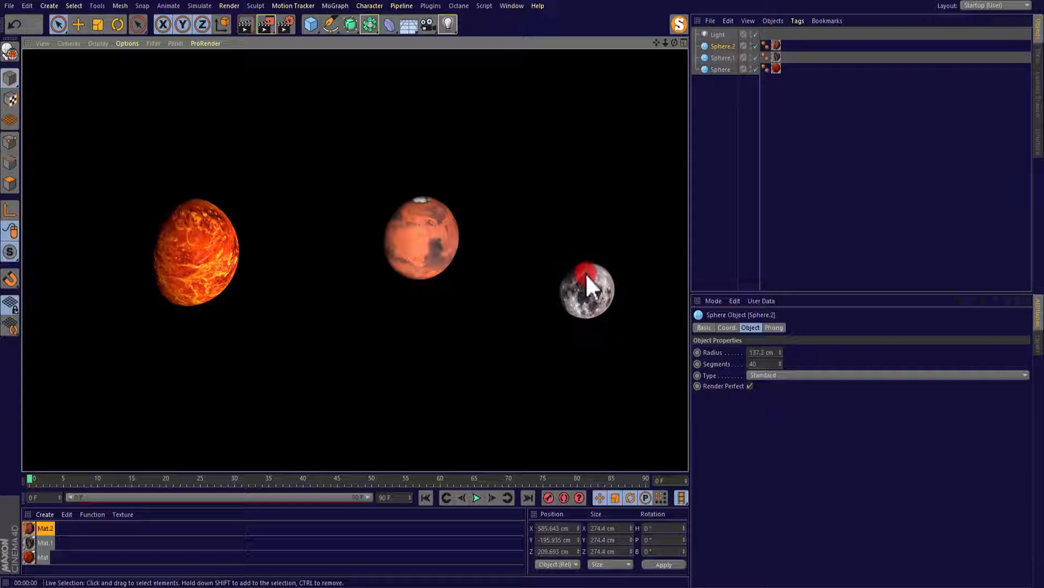
# Step: Rotate Mars to a pitch of about -41° and render the view again
pyautogui.click(441, 232)
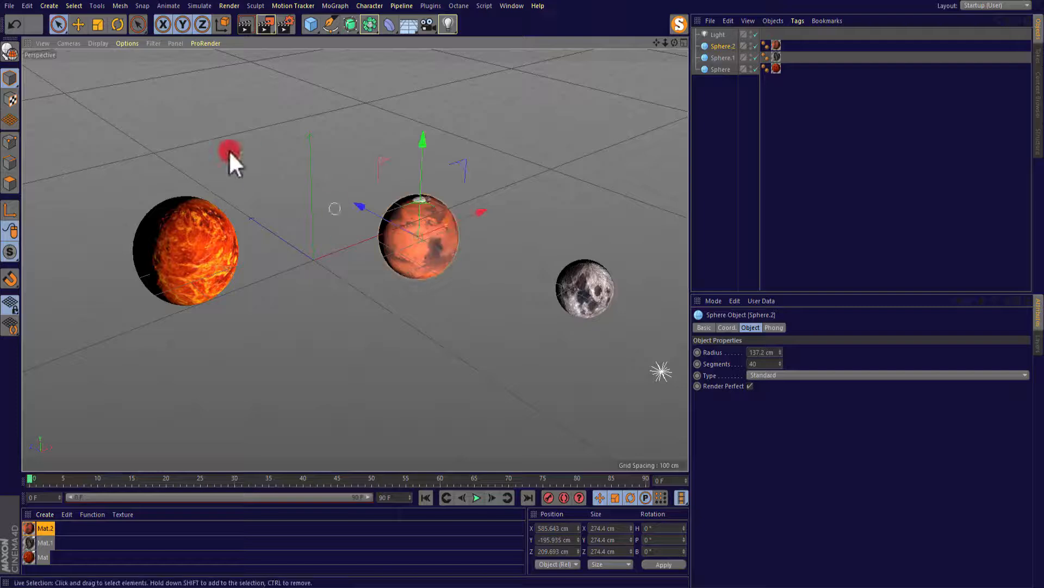
pyautogui.click(117, 24)
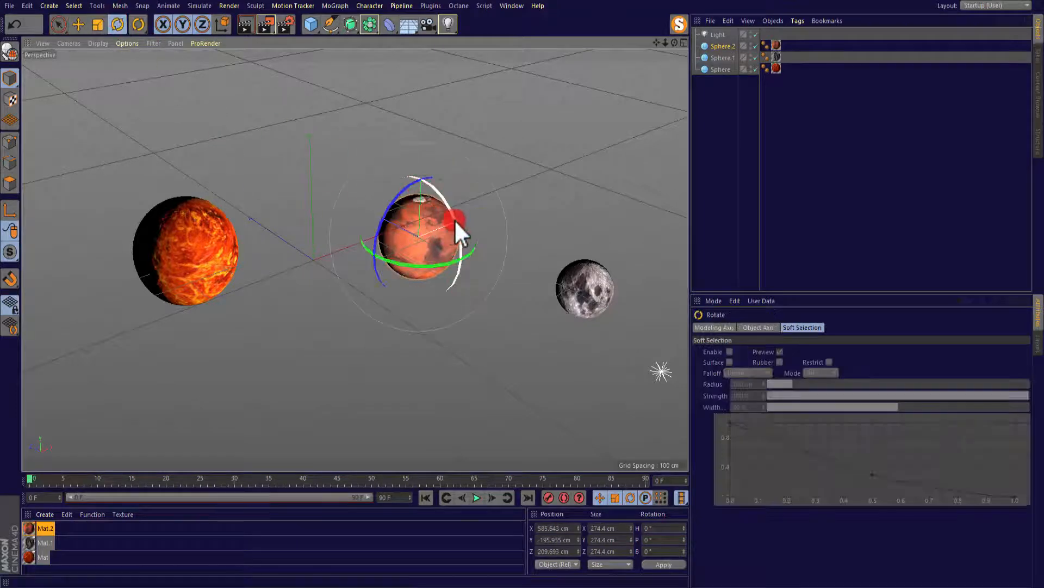
pyautogui.moveTo(455, 220); pyautogui.dragTo(336, 180)
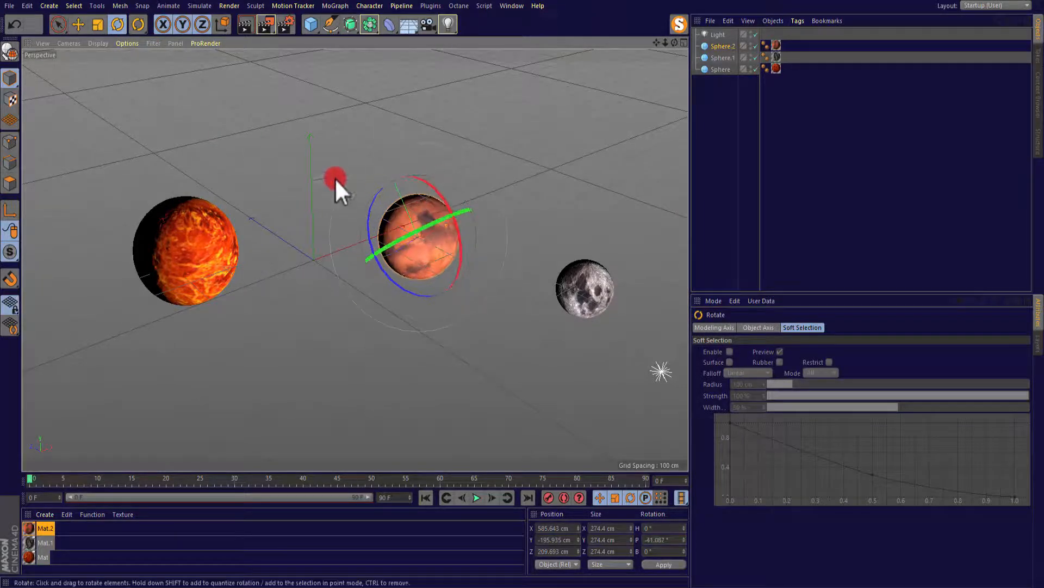
pyautogui.click(243, 27)
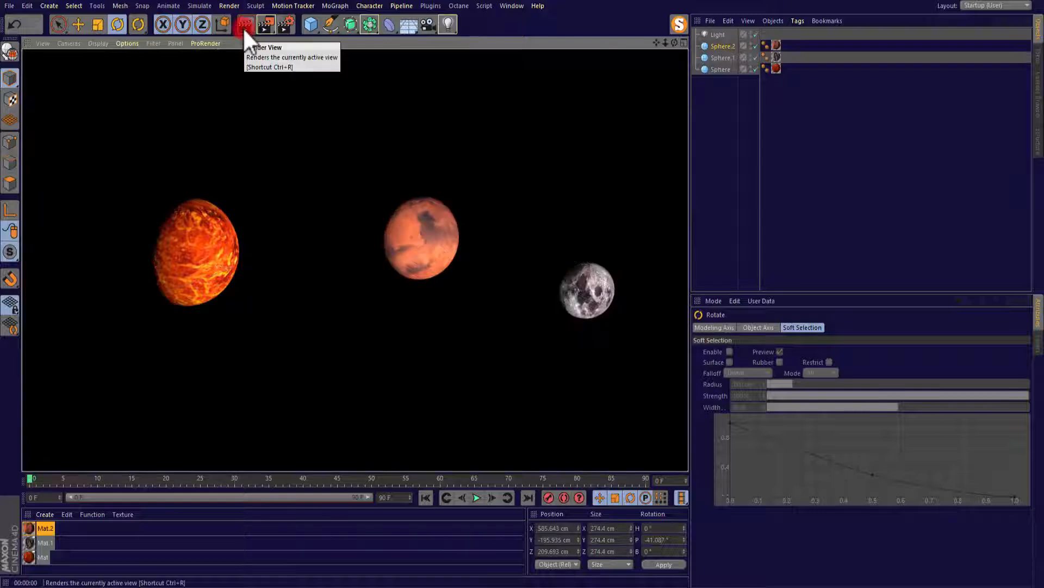